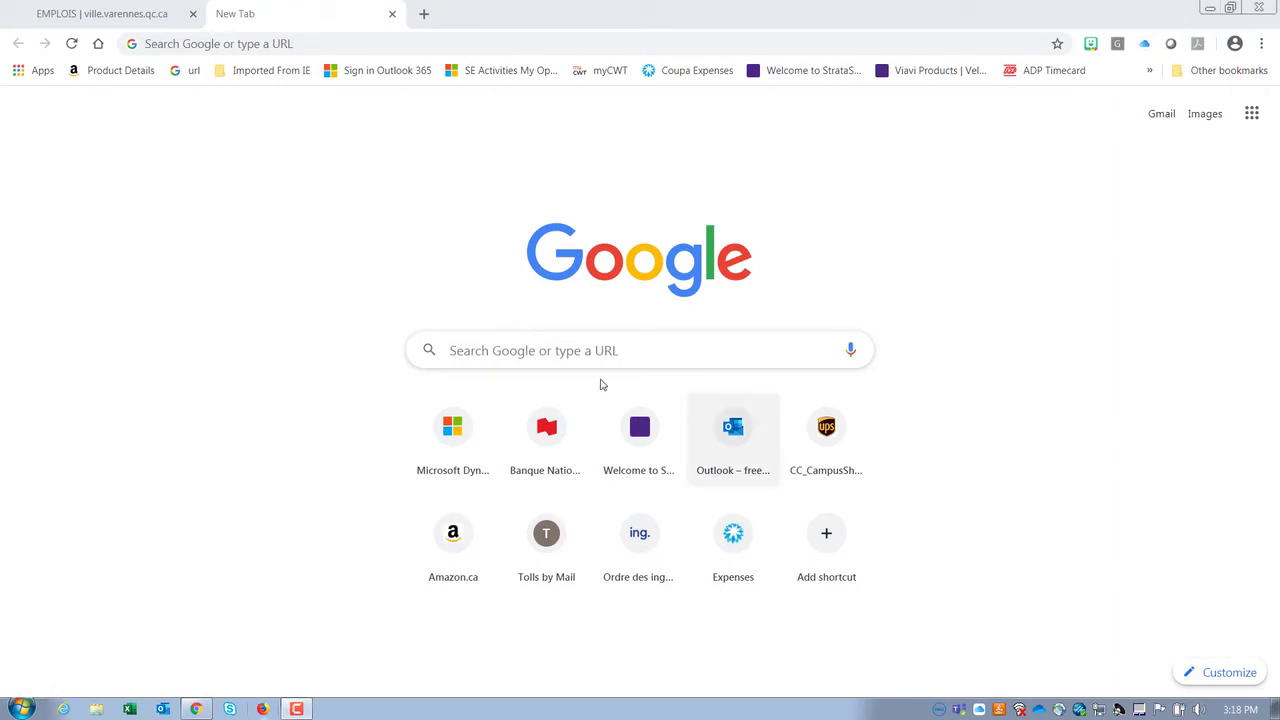
Search in a new Chrome tab for 'VIAVI job manager'
left_click(545, 349)
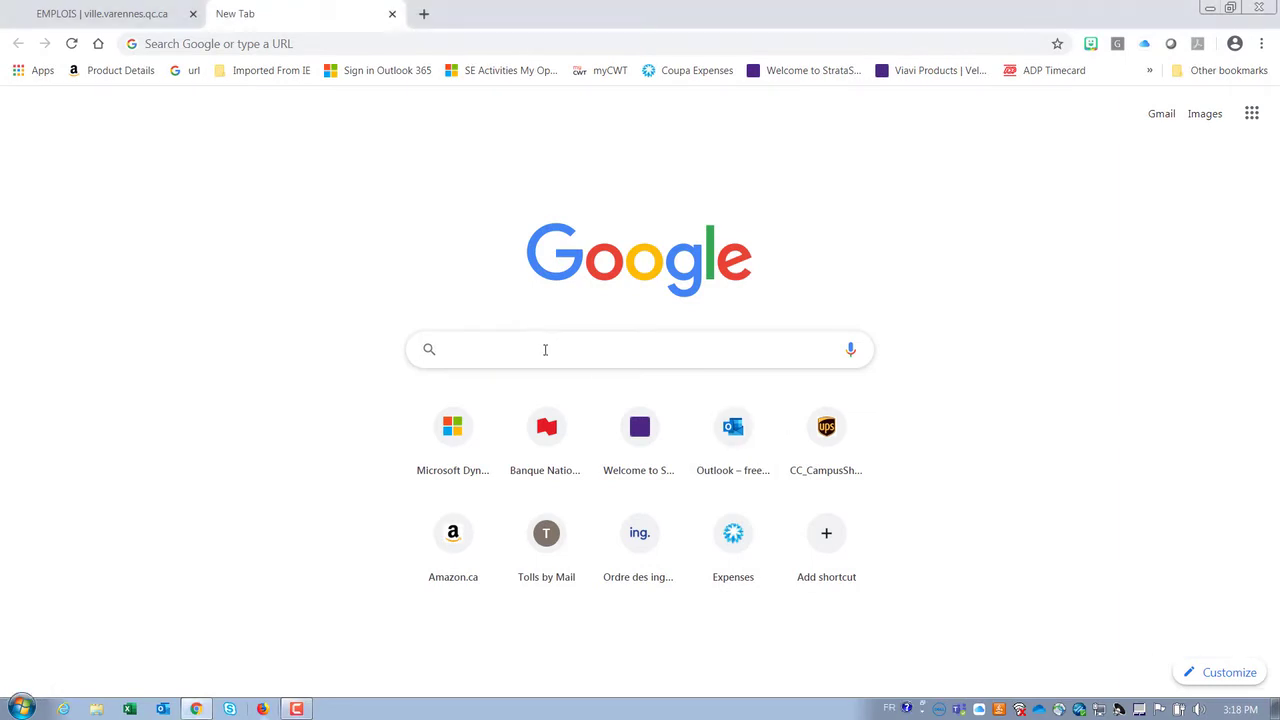
type("VIA")
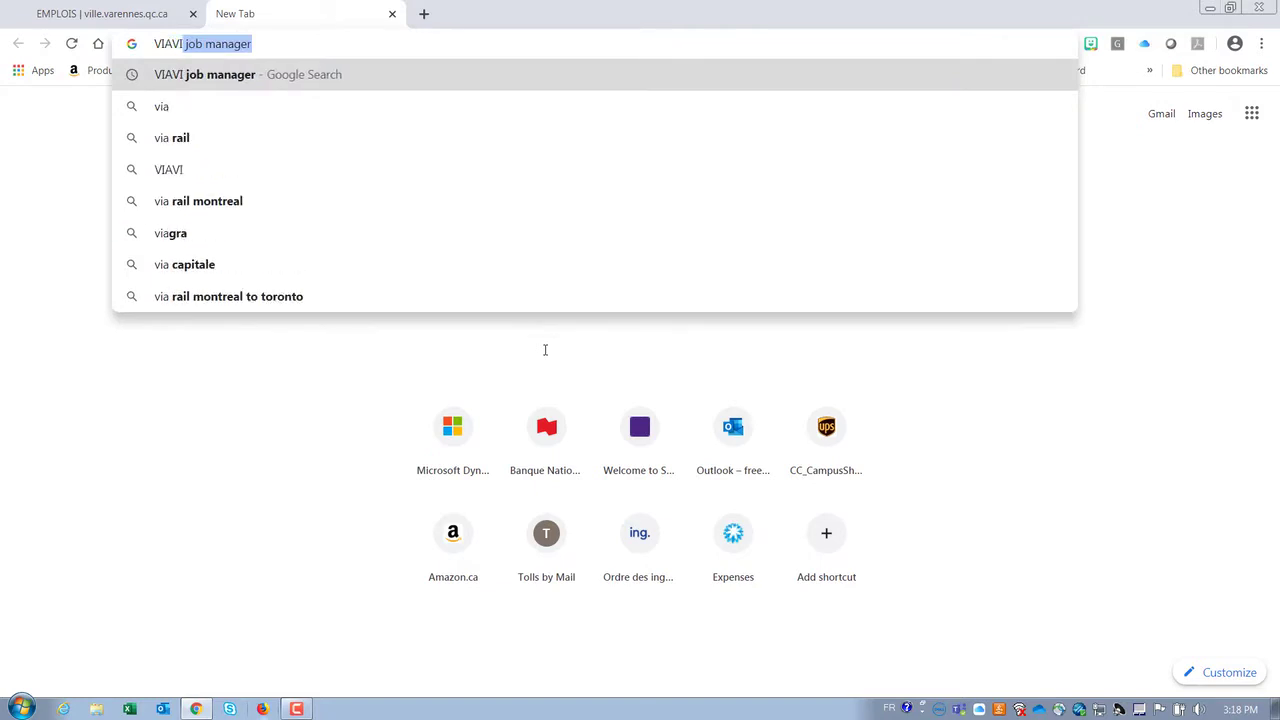
type("VI job ")
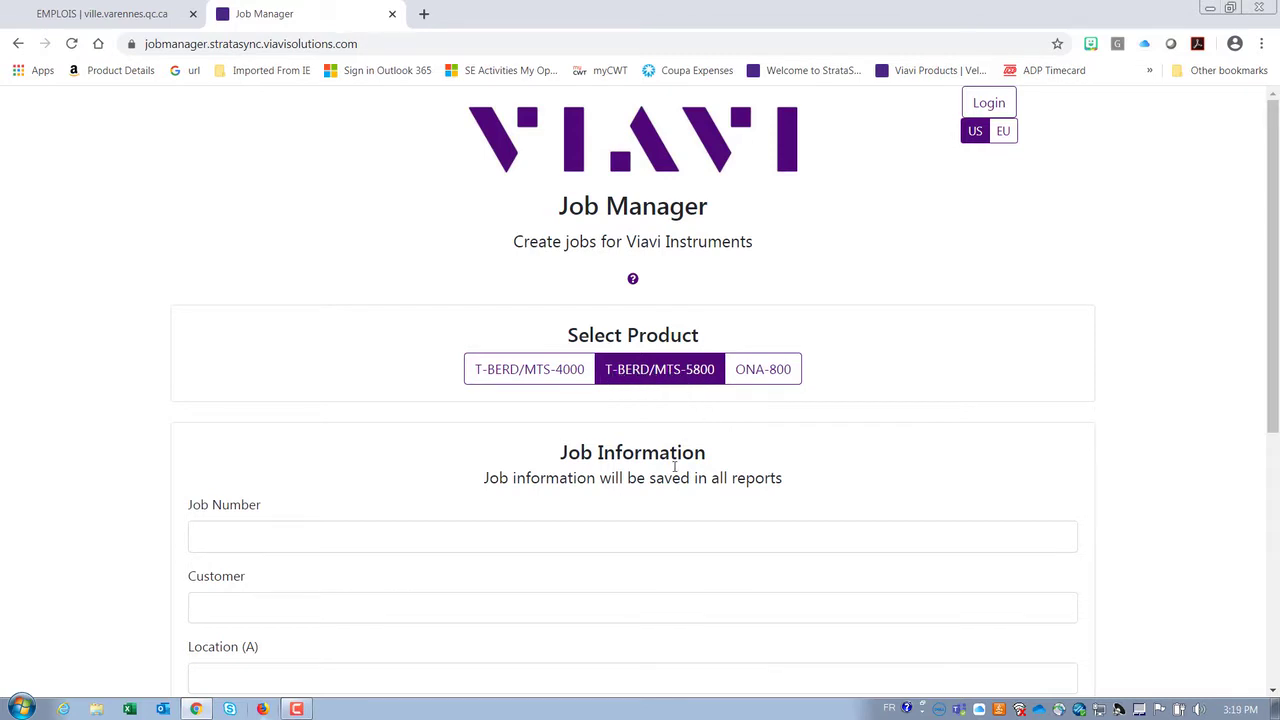
Load job_1234.job.json from the Desktop through Load & Edit Job
scroll(621, 494, "down", 2)
scroll(622, 494, "down", 1)
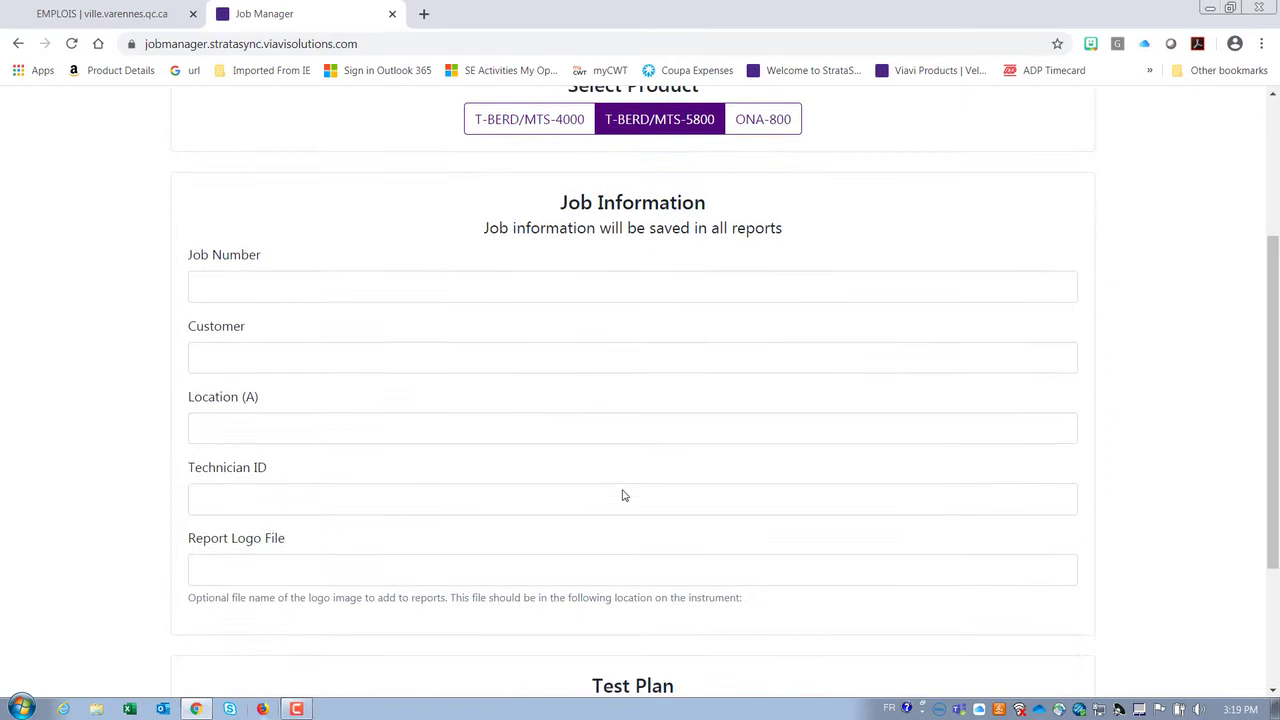
scroll(618, 479, "down", 1)
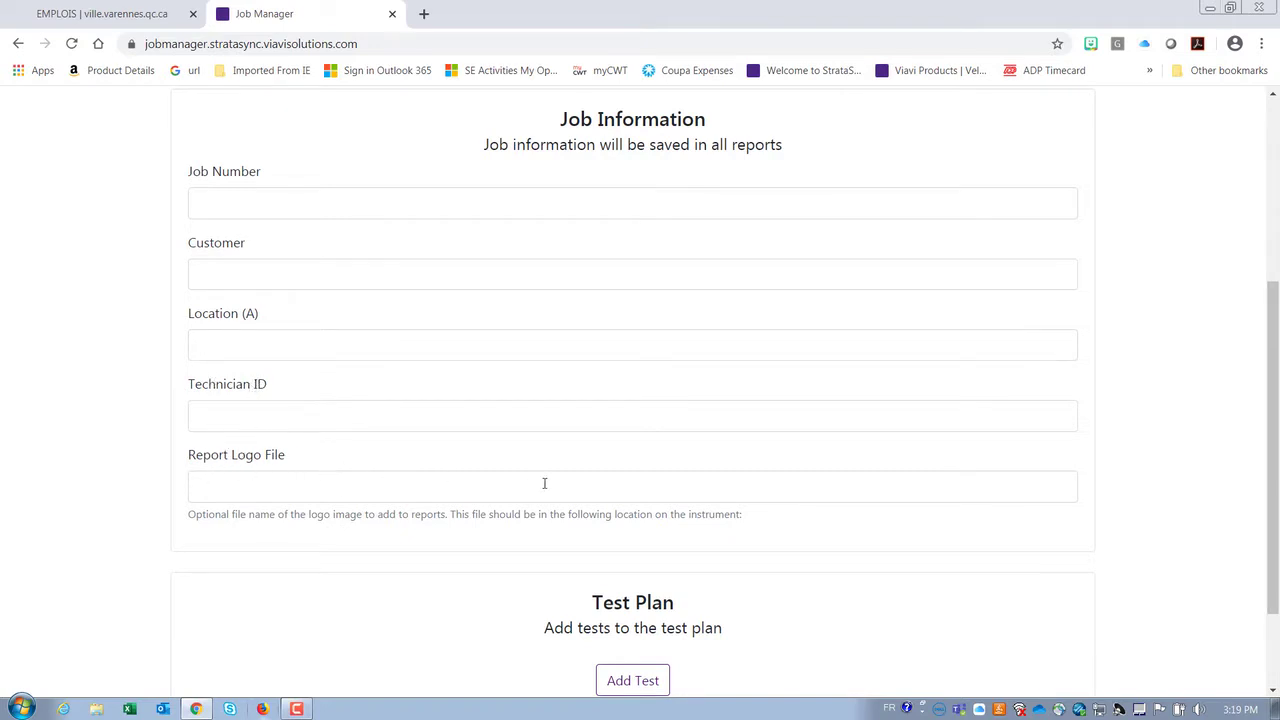
scroll(544, 483, "down", 2)
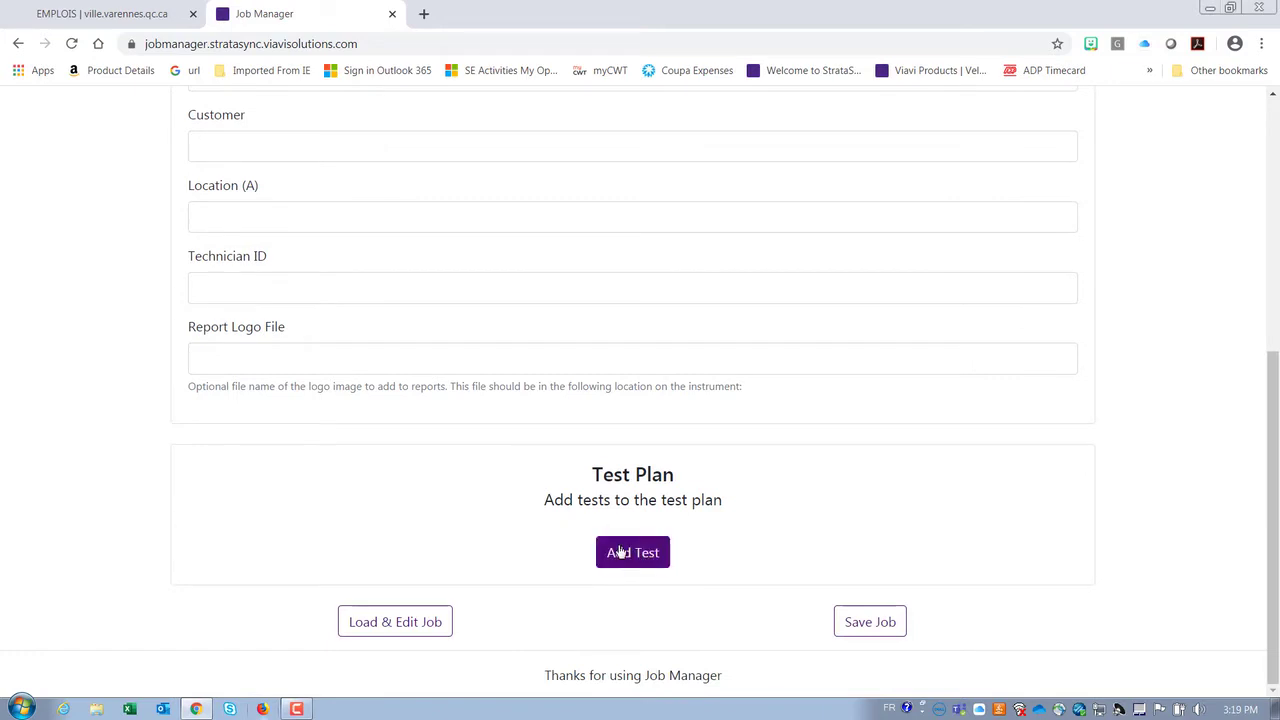
left_click(369, 630)
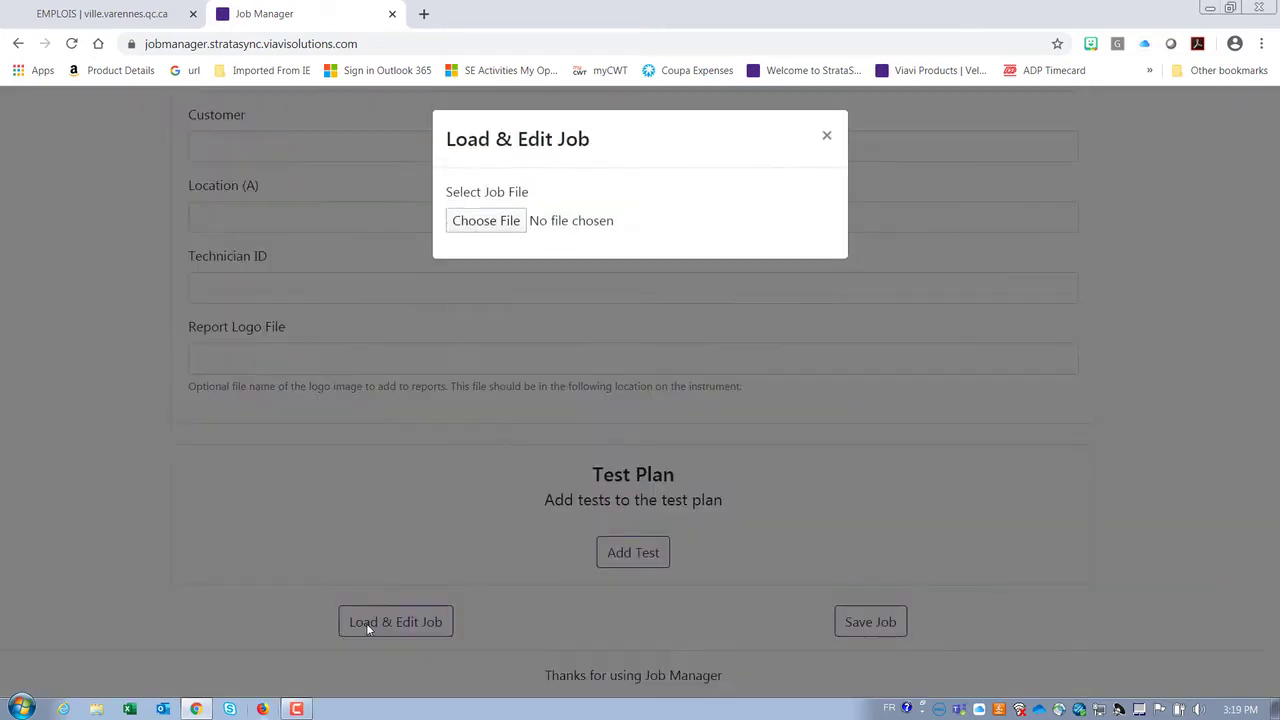
left_click(507, 222)
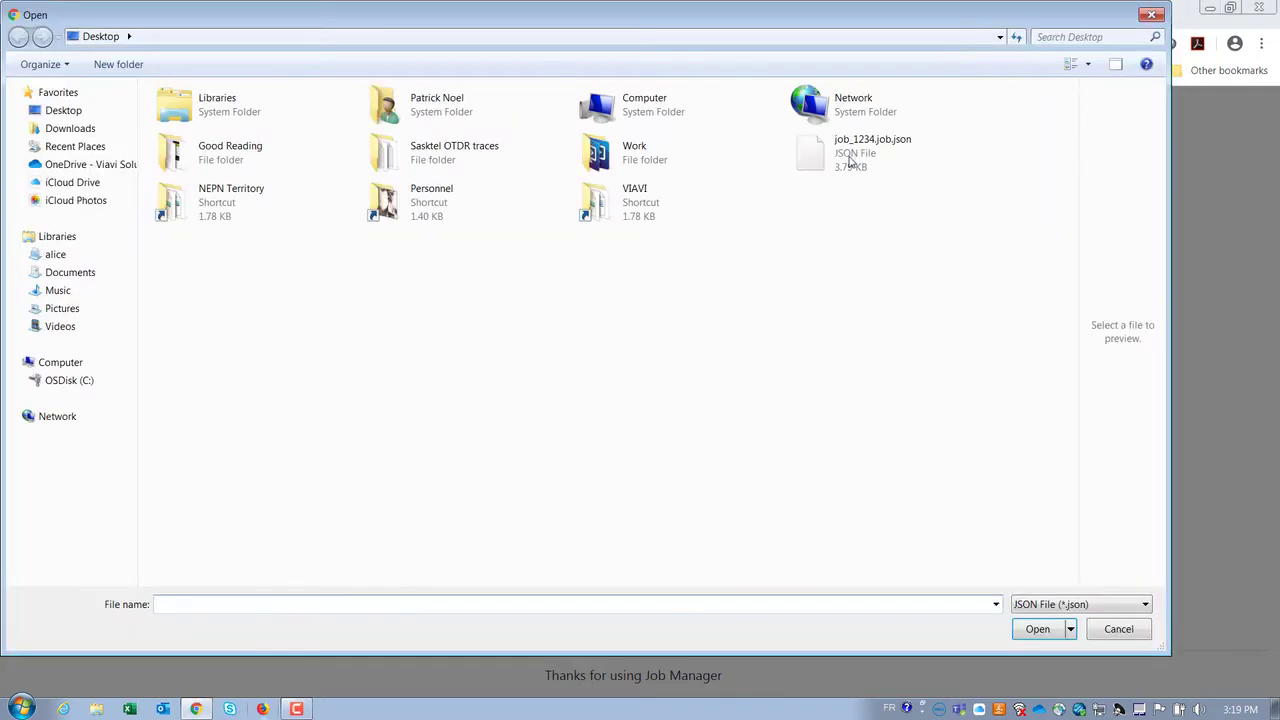
left_click(842, 160)
double_click(842, 160)
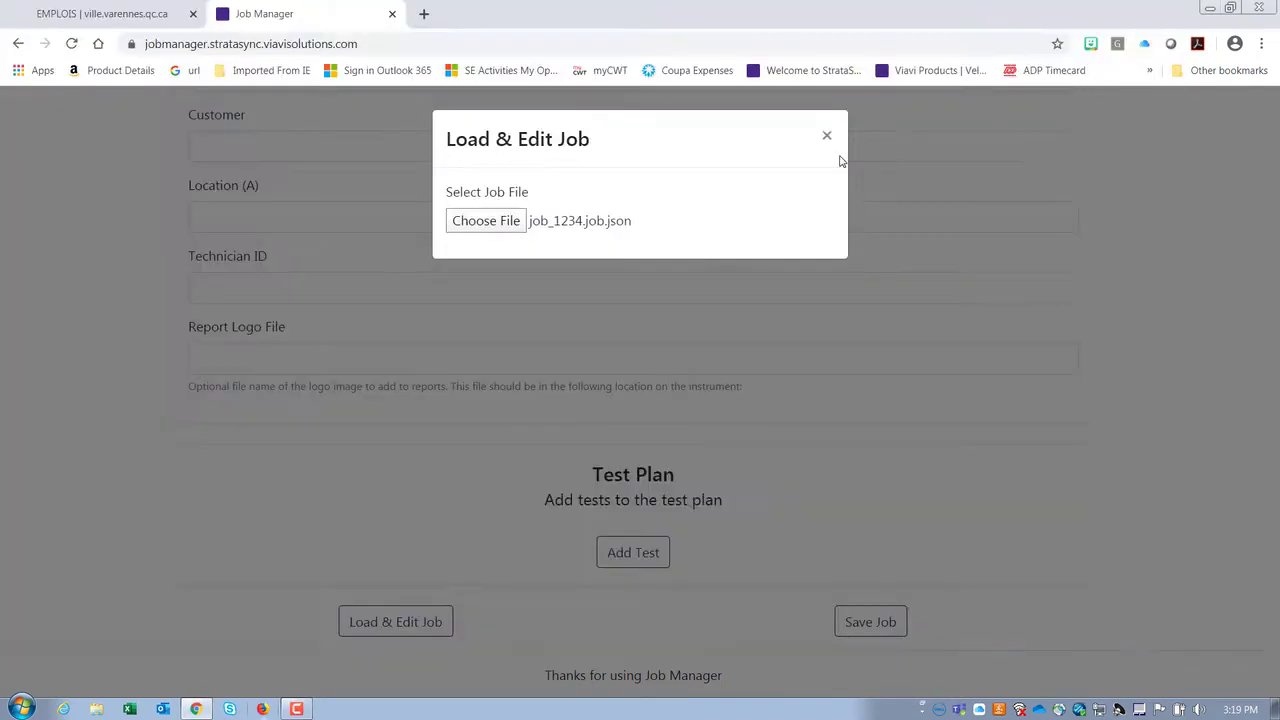
Replace the job number 1234 with 5678
scroll(734, 449, "up", 3)
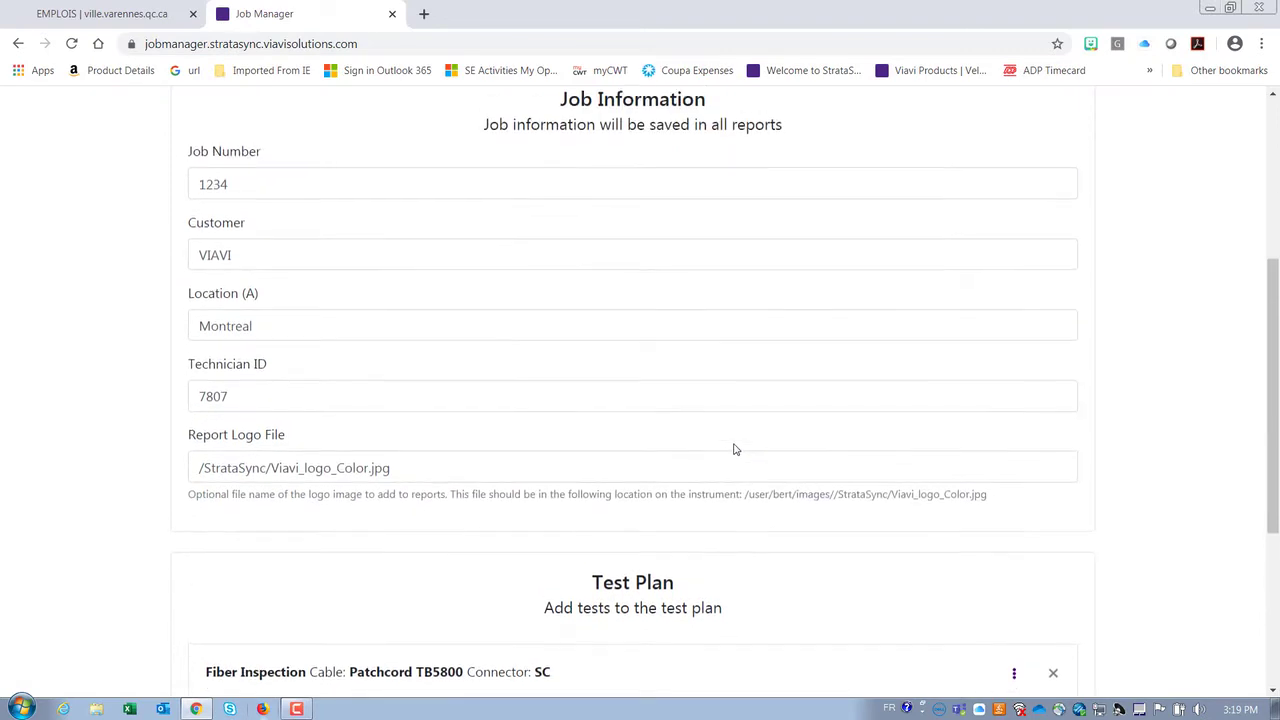
scroll(734, 449, "up", 1)
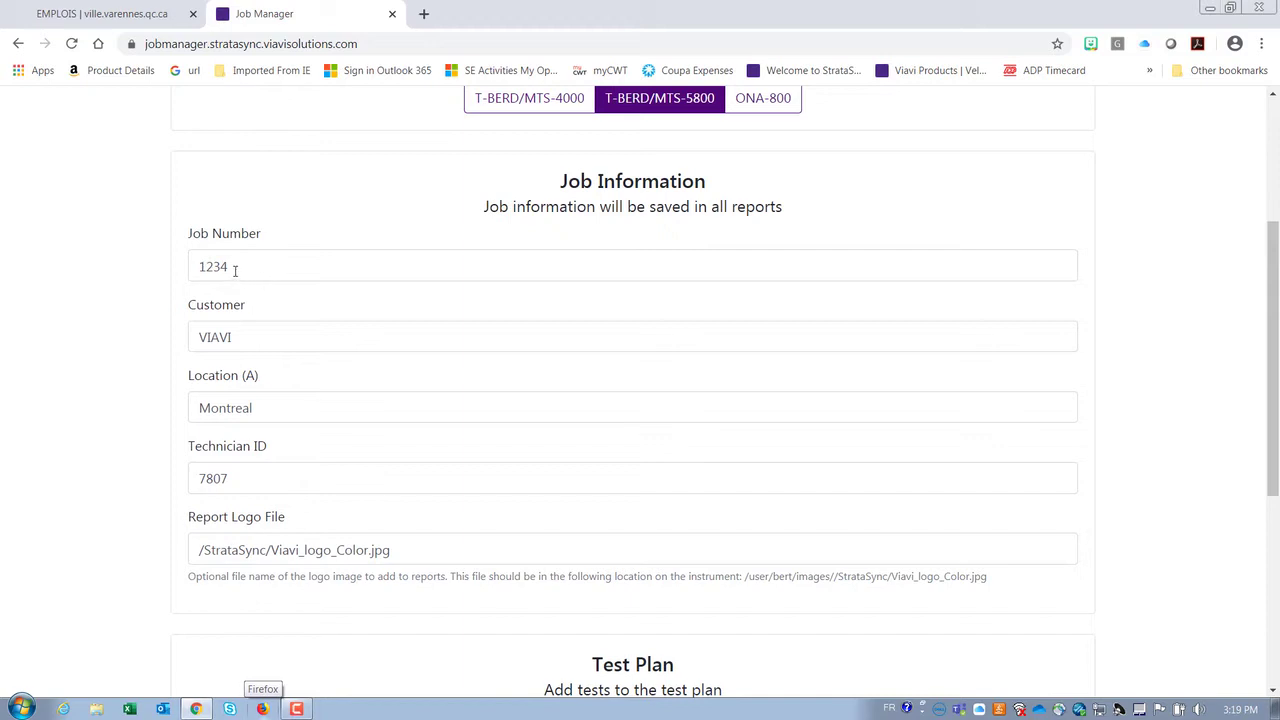
left_click_drag(233, 266, 197, 266)
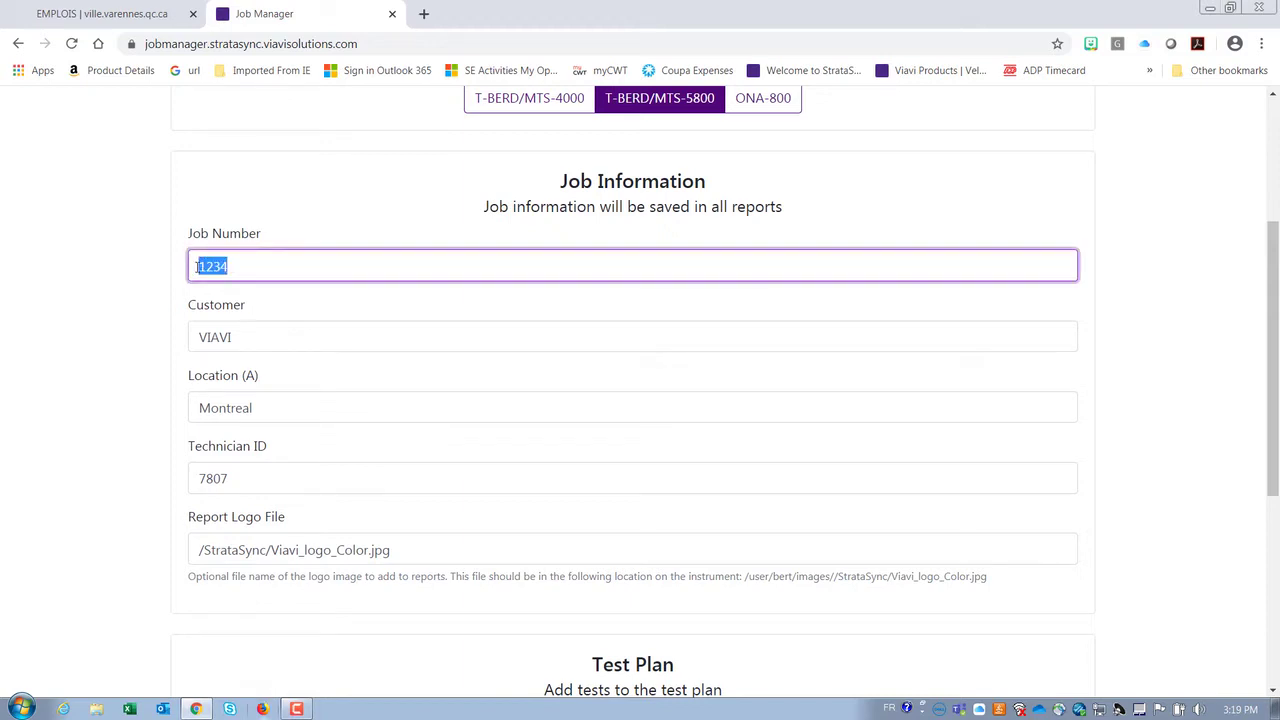
type("5678")
Review the Customer, Location, Technician ID and report logo path, leaving them unchanged
left_click(241, 336)
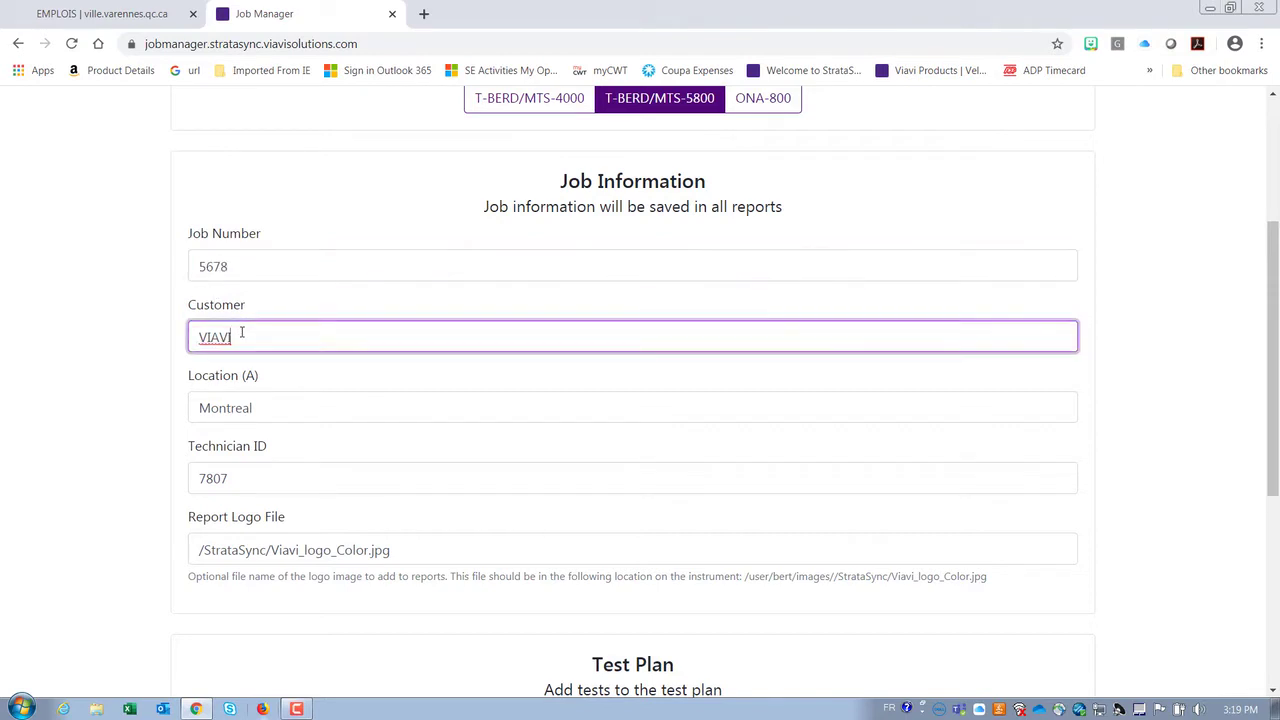
left_click(259, 392)
left_click(264, 482)
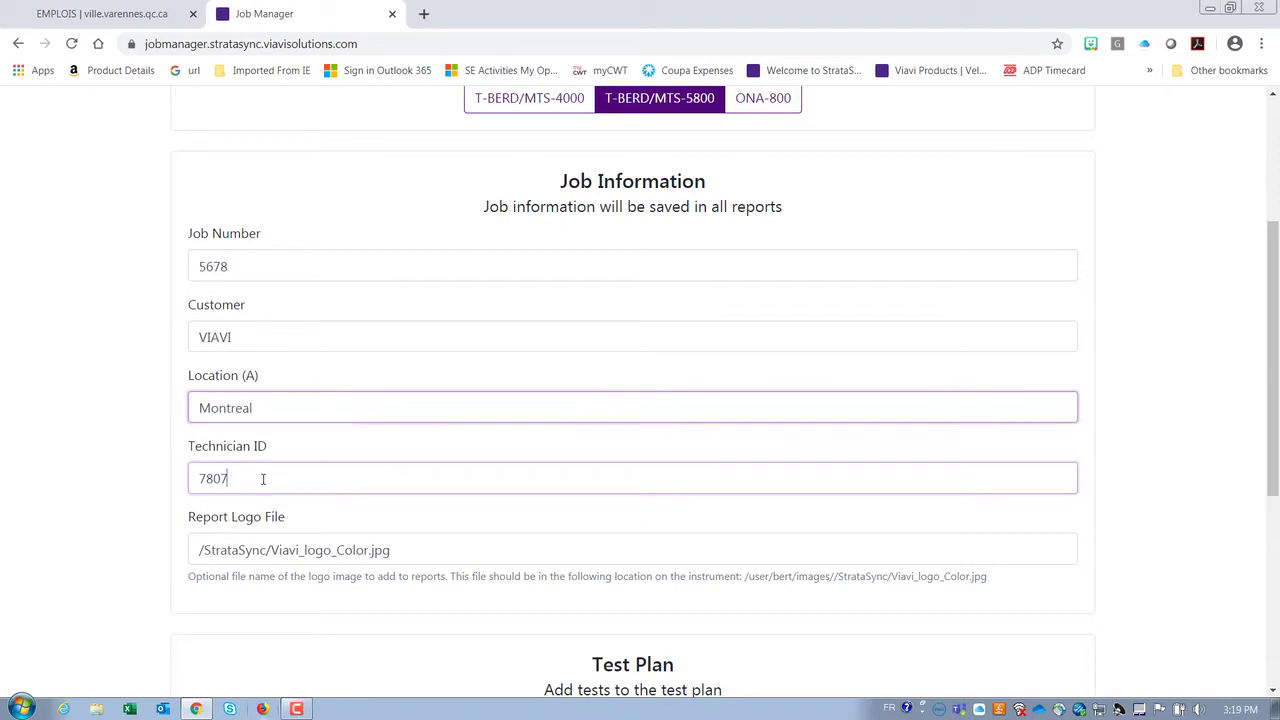
scroll(363, 507, "down", 1)
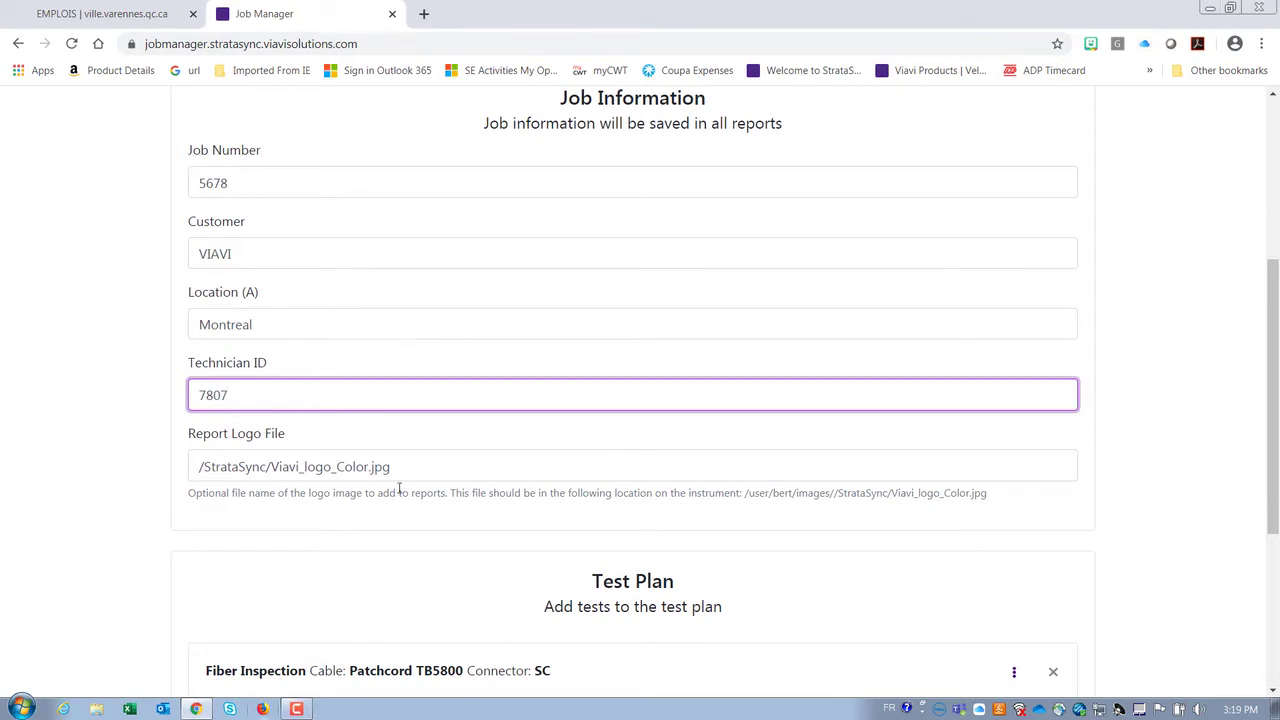
scroll(350, 437, "down", 1)
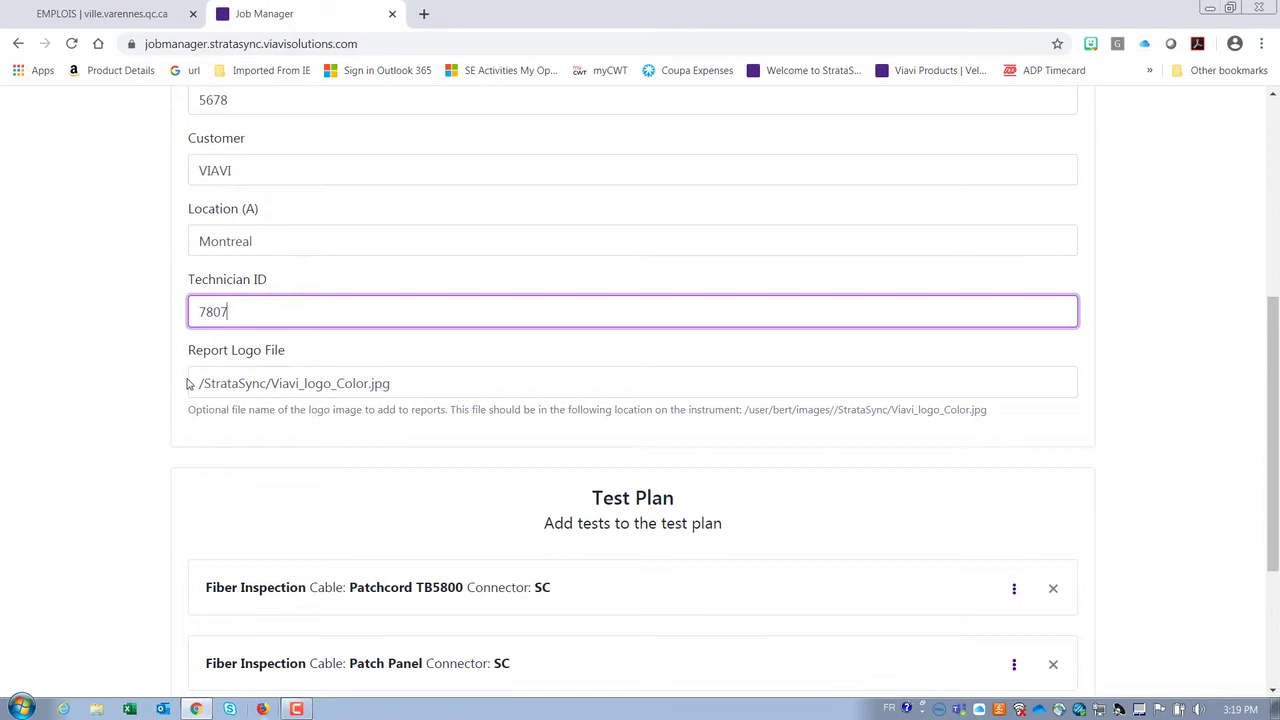
left_click_drag(195, 383, 406, 389)
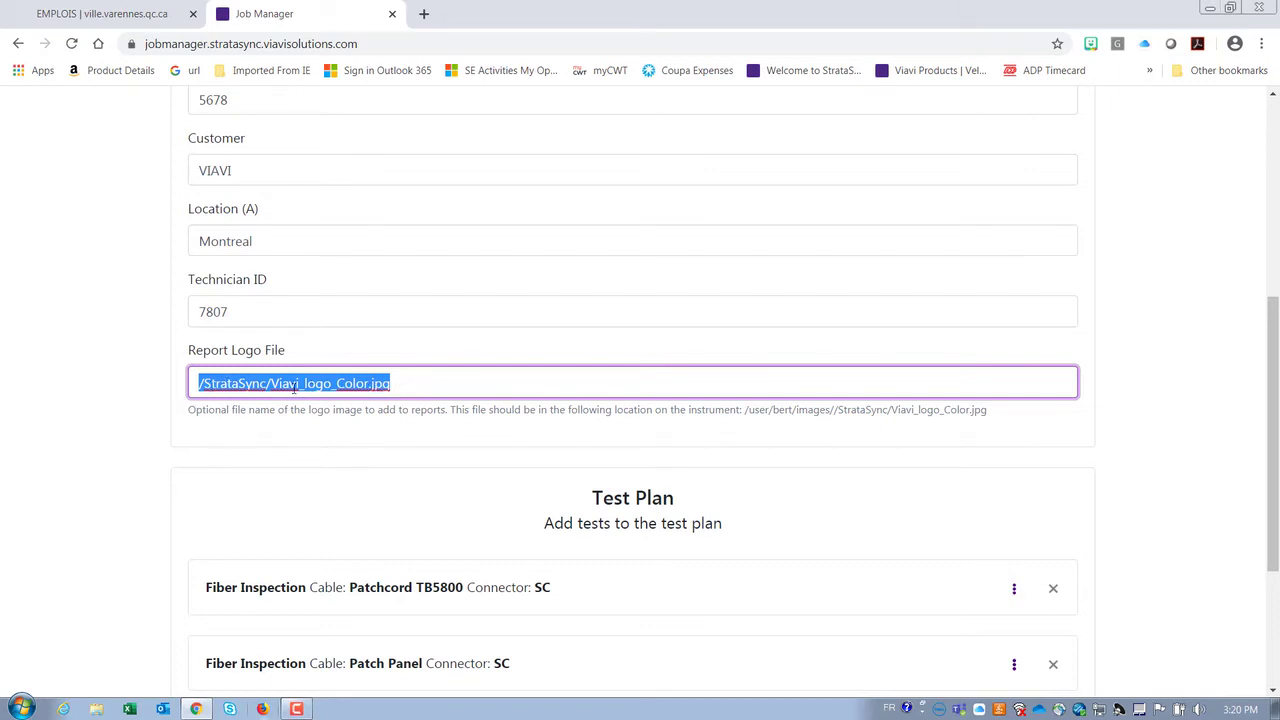
left_click(411, 413)
Expand the Patchcord TB5800 test and browse its type list, keeping Fiber Inspection
scroll(497, 446, "down", 3)
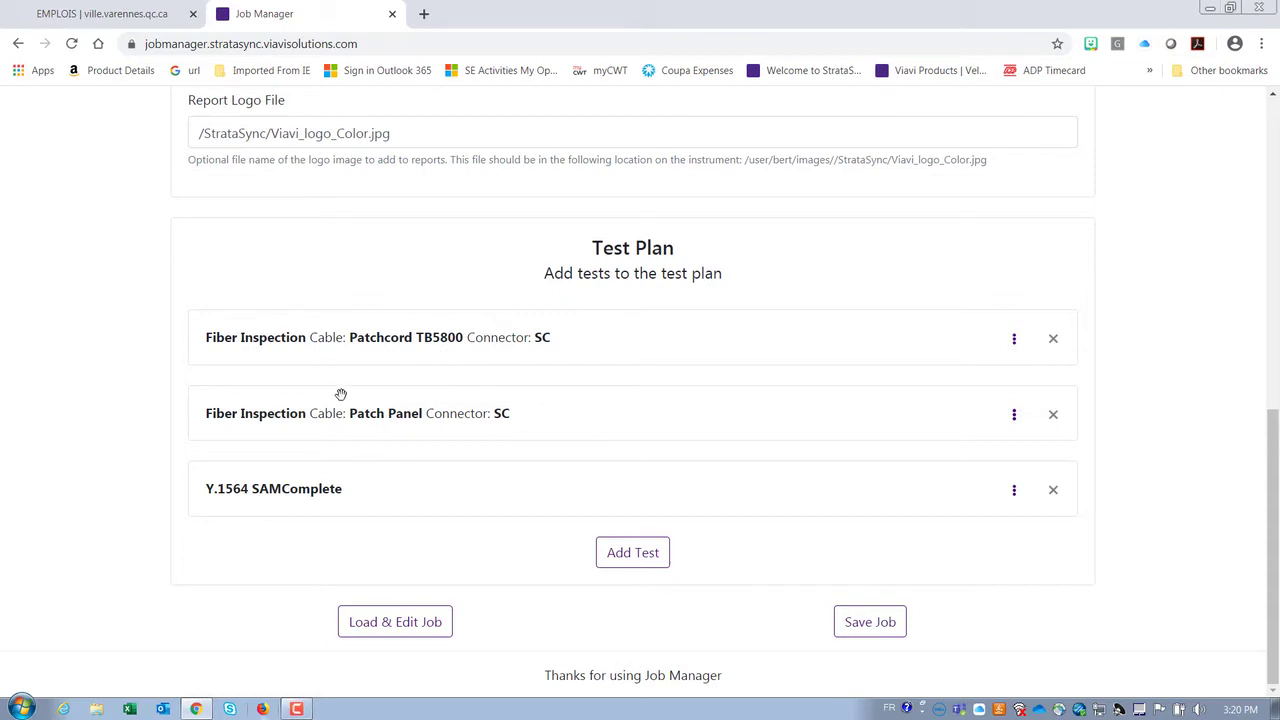
left_click(1014, 342)
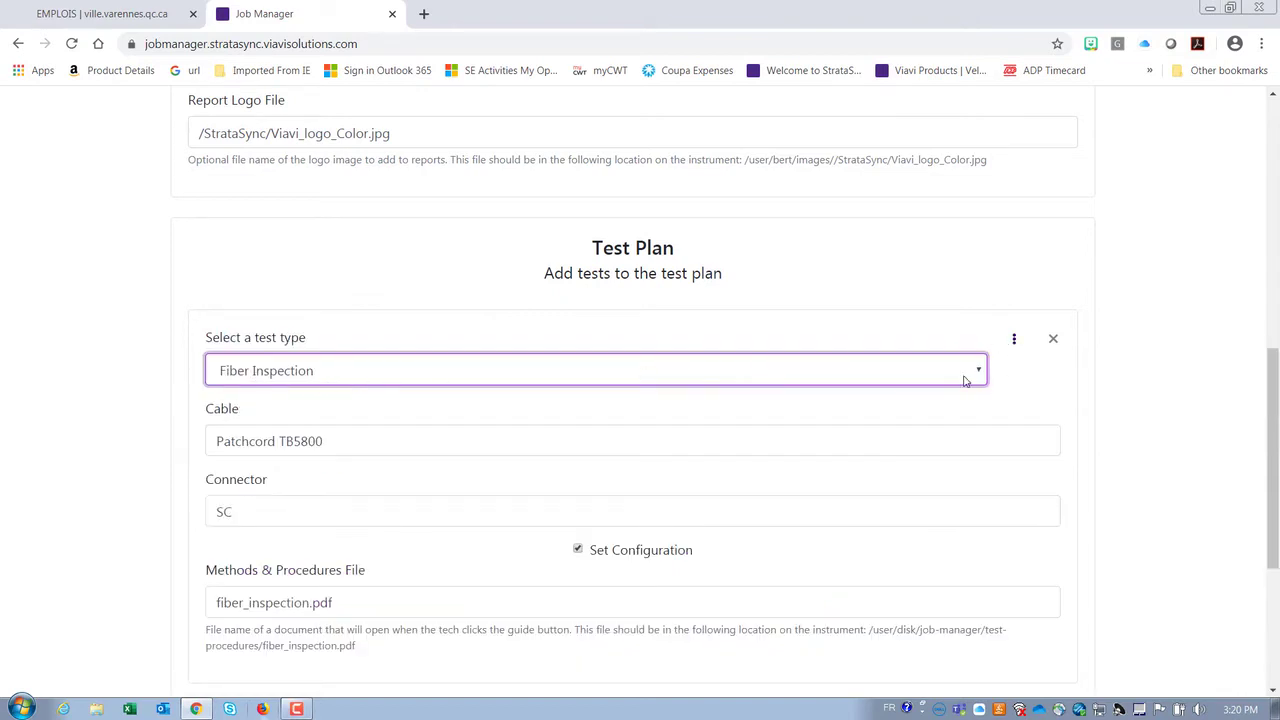
left_click(977, 370)
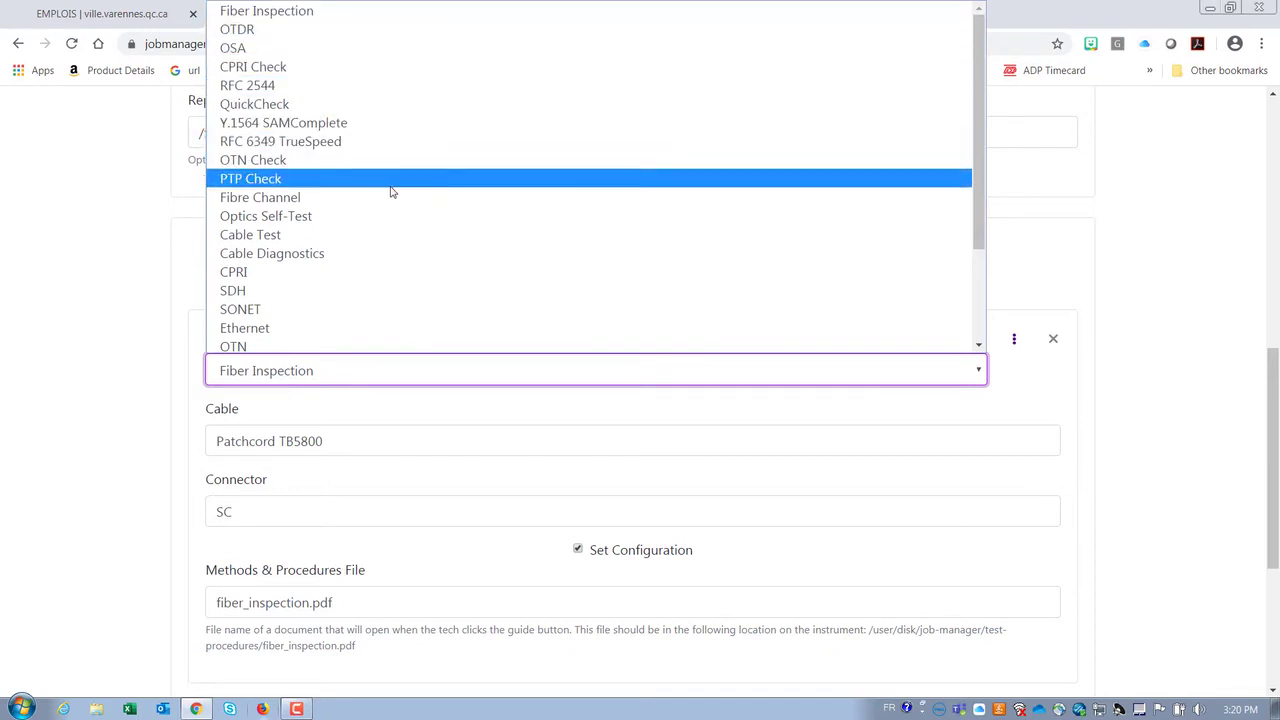
left_click(980, 346)
left_click(980, 346)
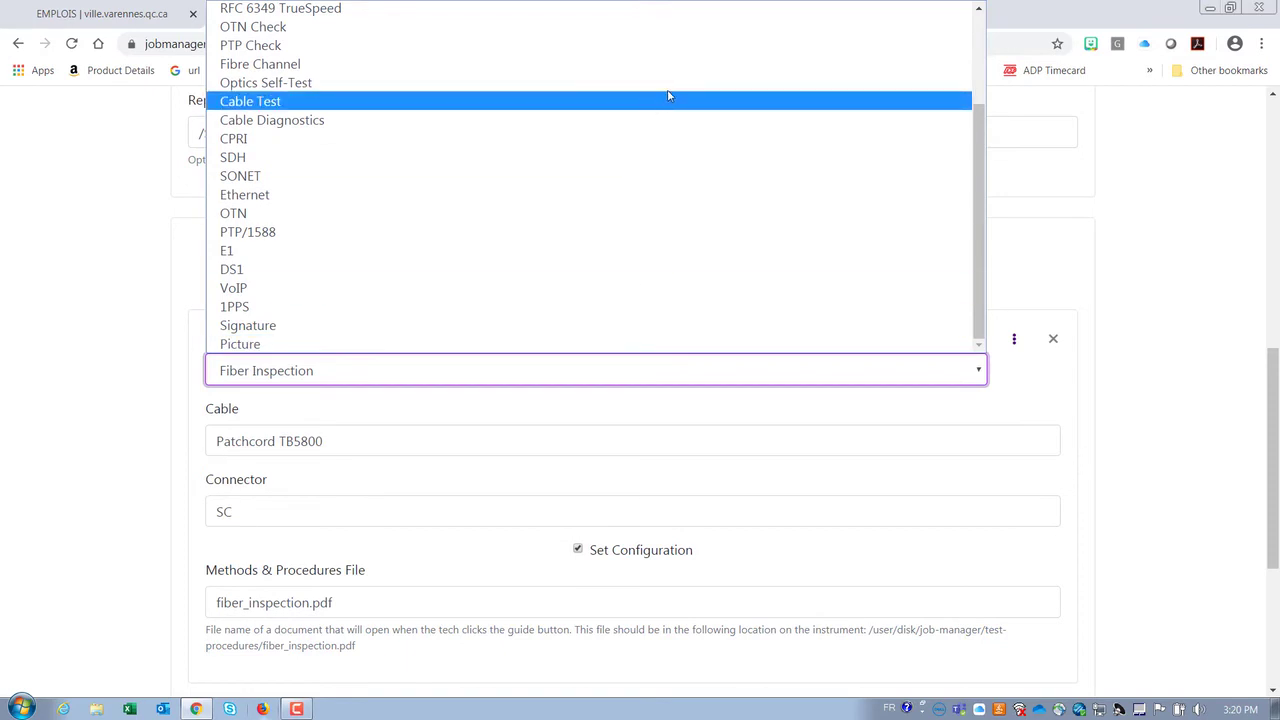
left_click(1053, 405)
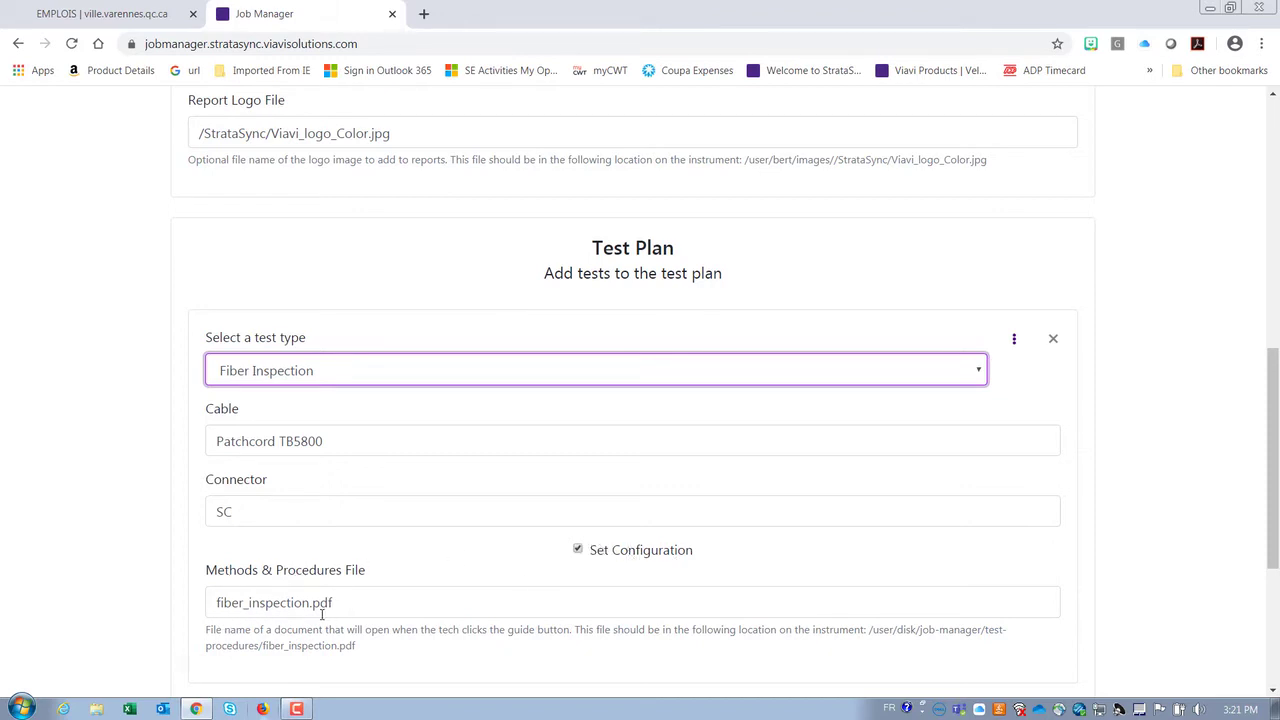
scroll(459, 597, "down", 1)
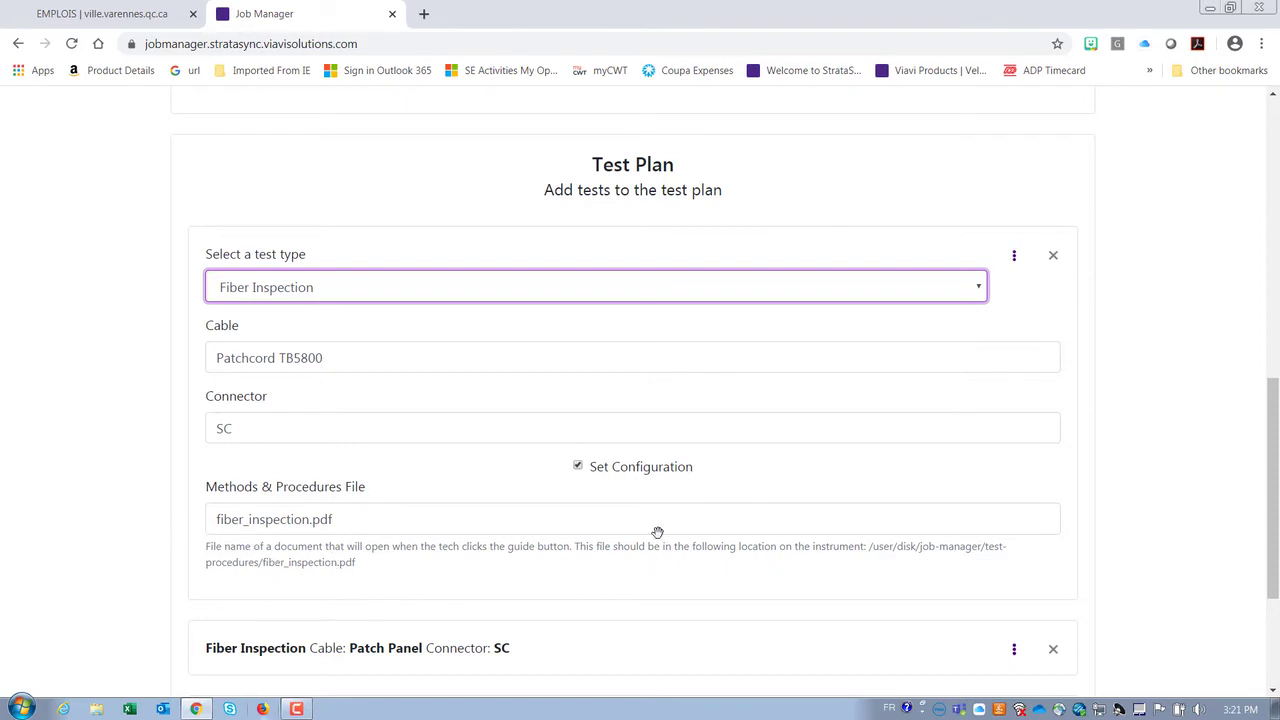
left_click(1013, 259)
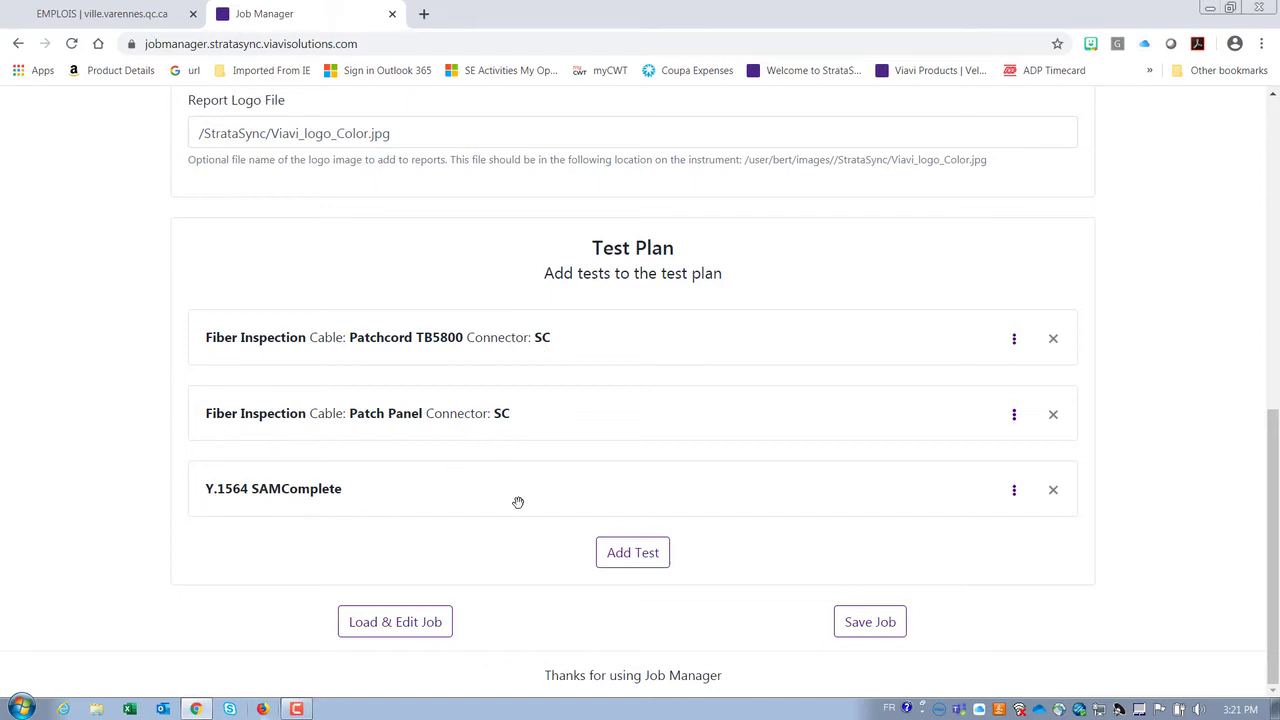
left_click(1014, 491)
scroll(1014, 497, "down", 1)
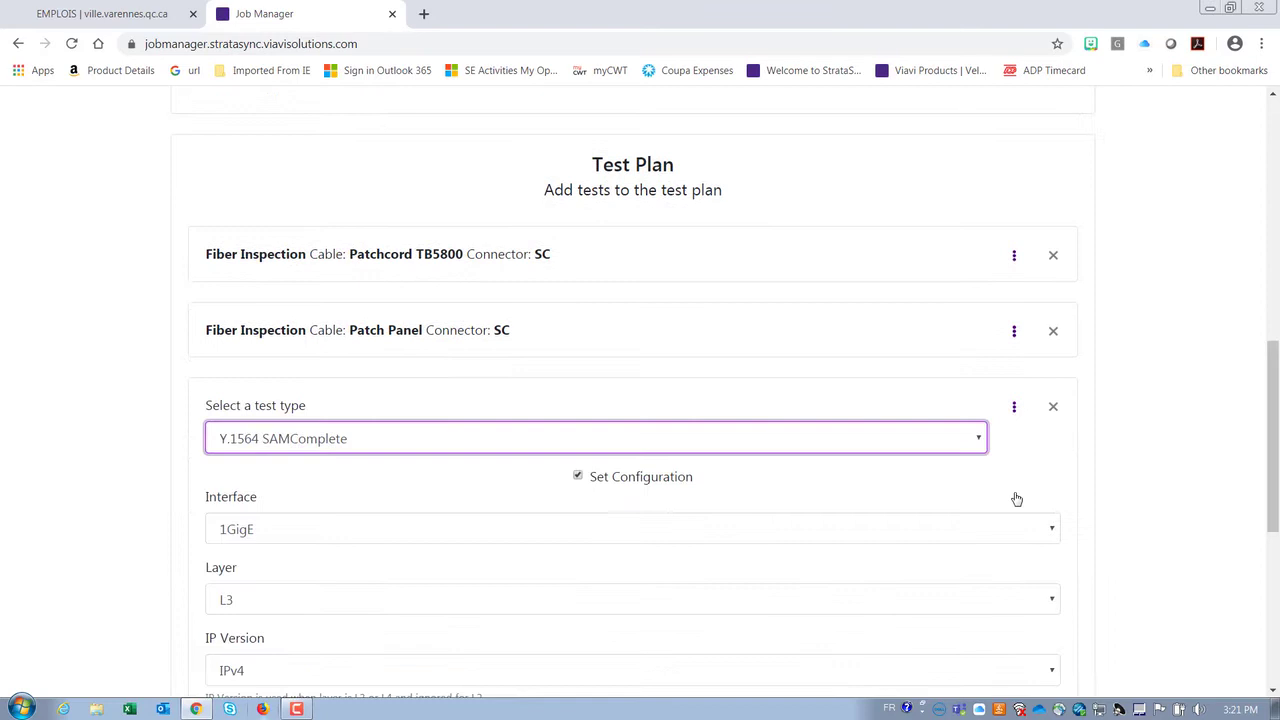
scroll(537, 457, "down", 2)
scroll(537, 457, "down", 1)
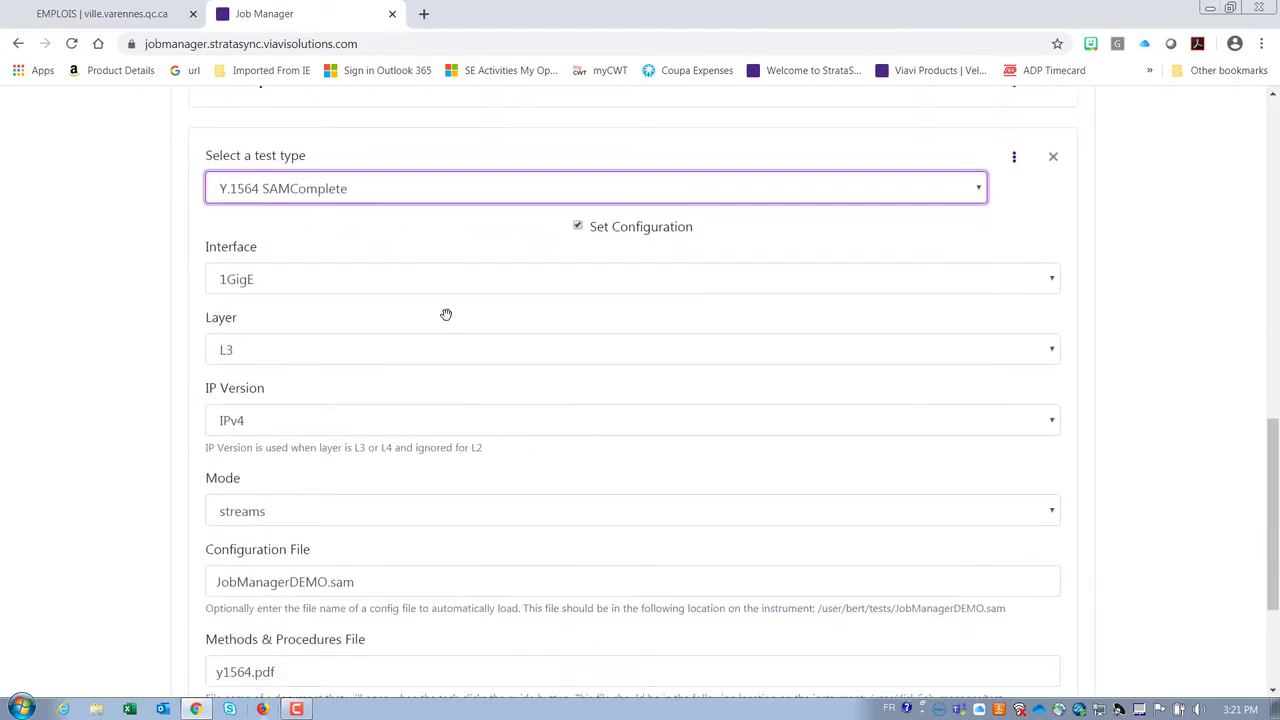
scroll(446, 314, "down", 1)
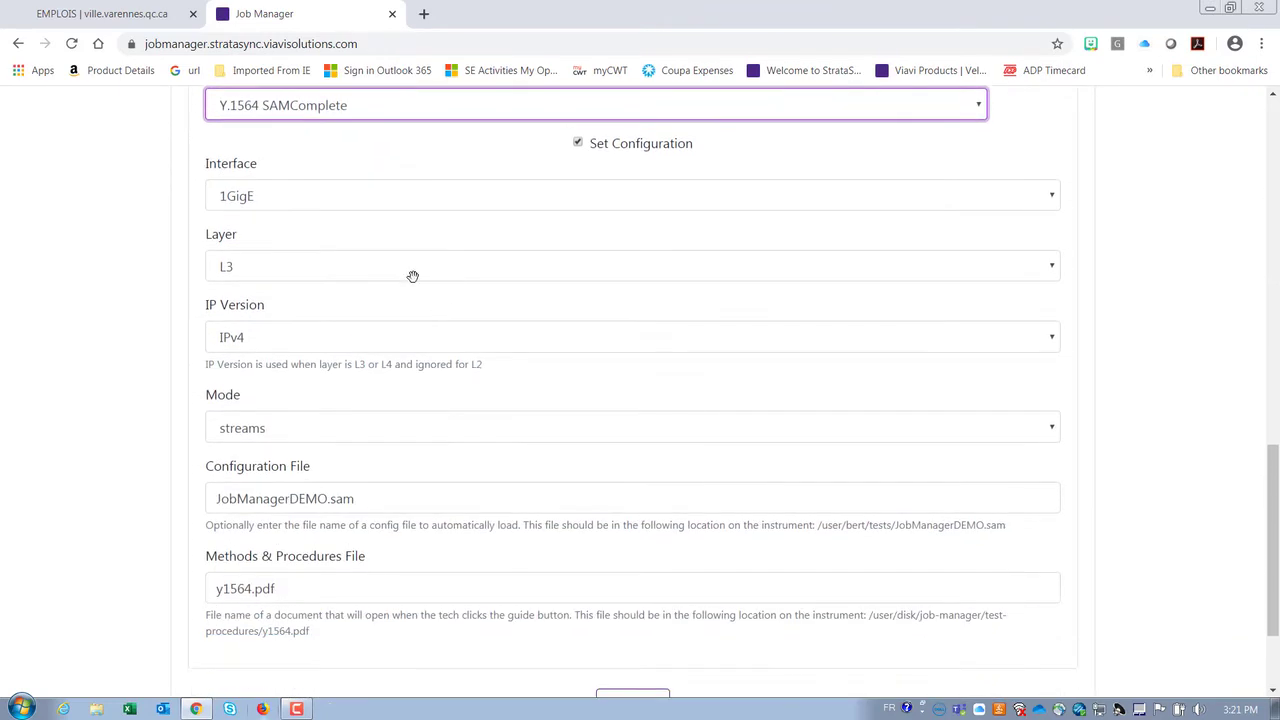
left_click(1052, 203)
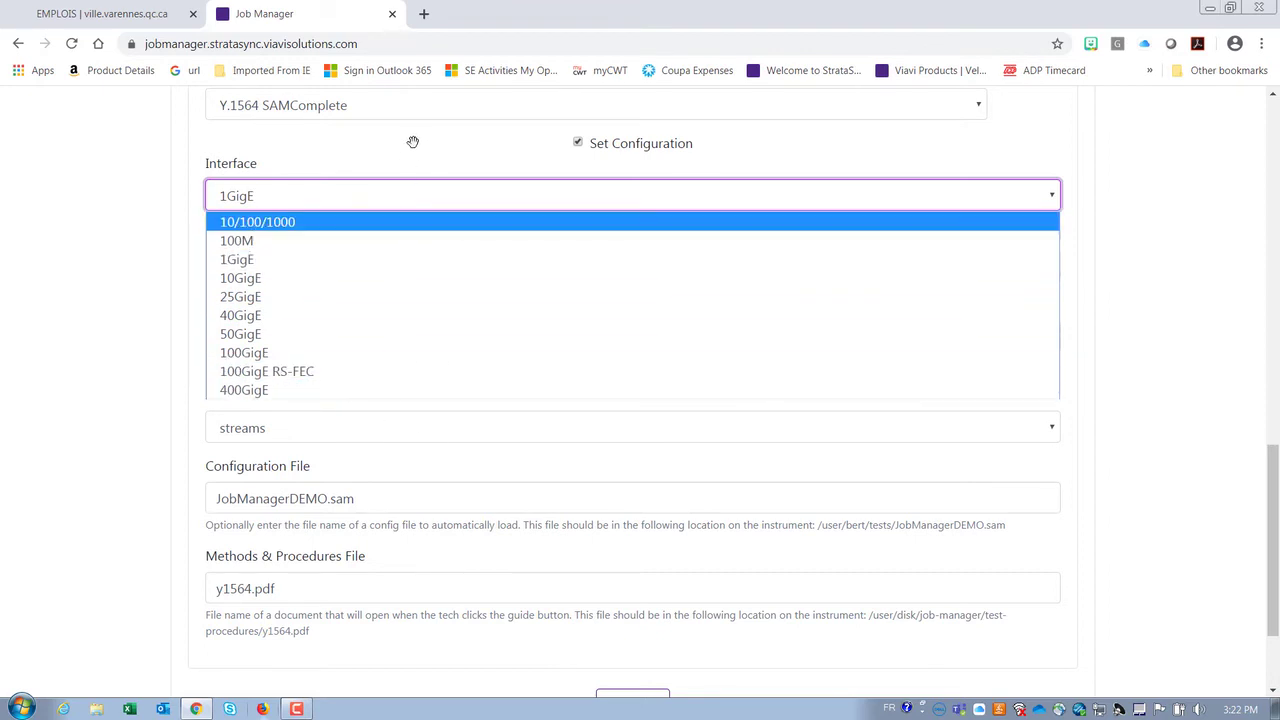
left_click(257, 262)
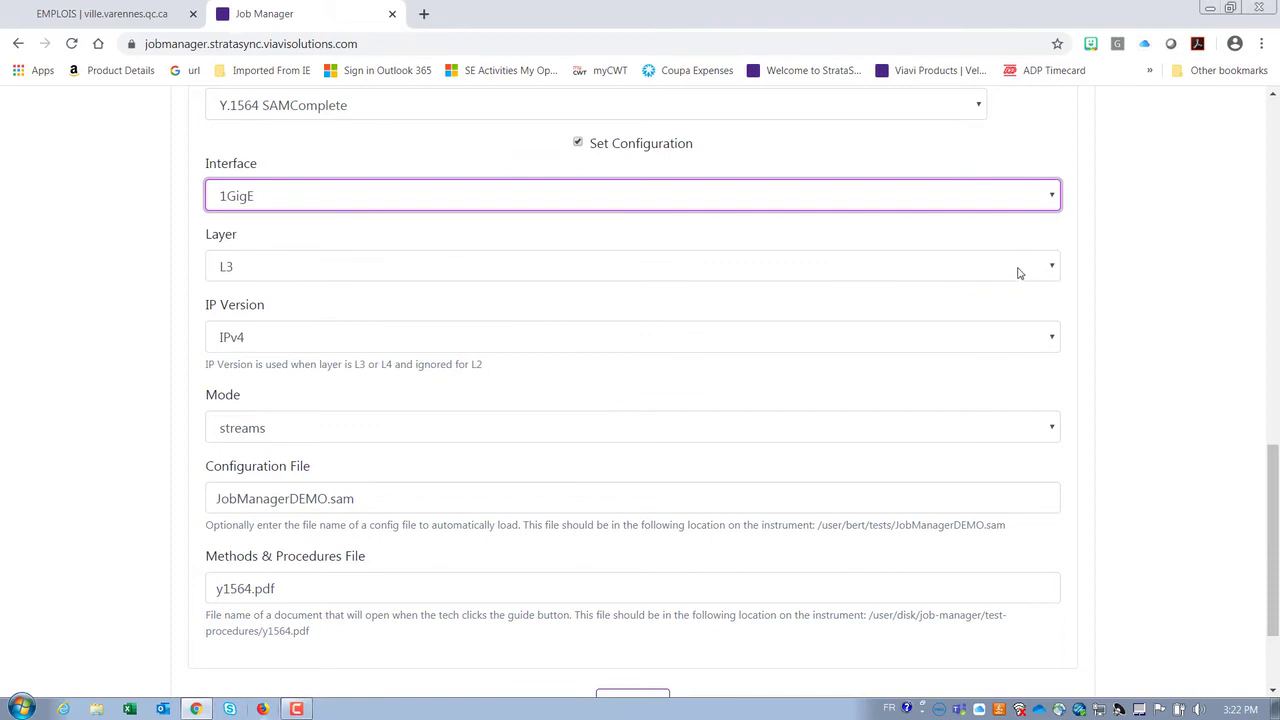
left_click(1050, 268)
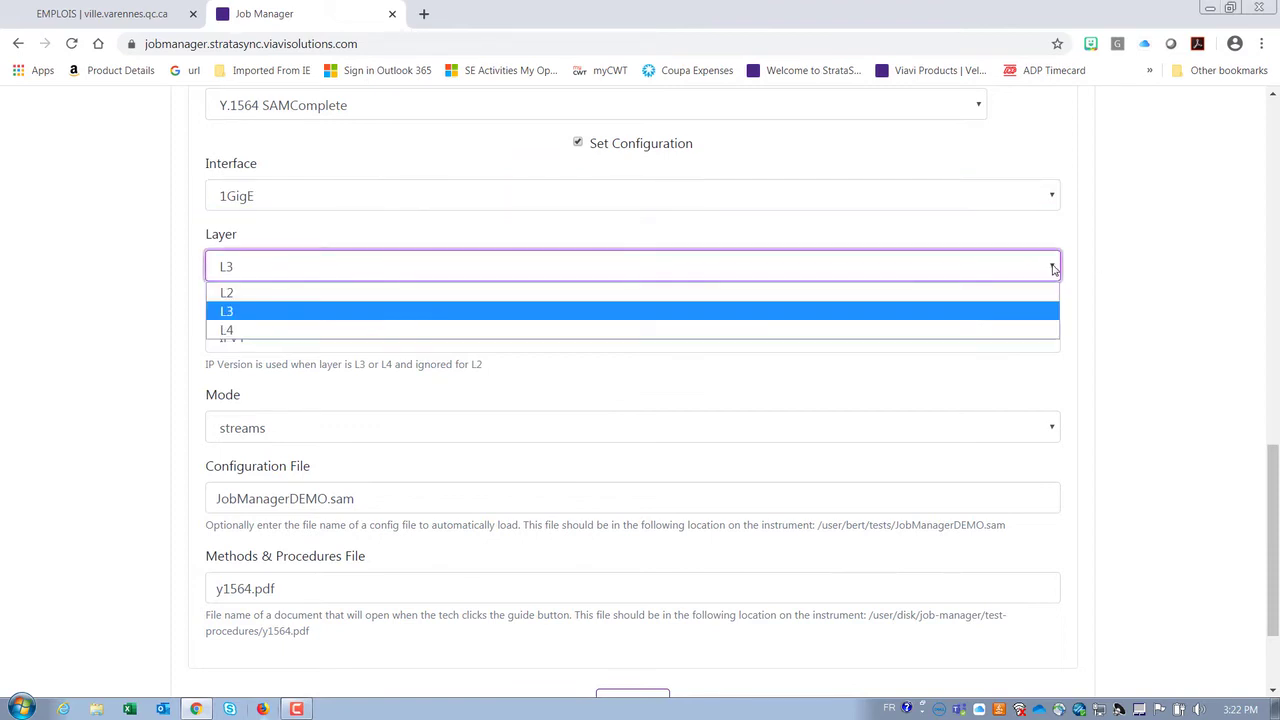
left_click(1052, 268)
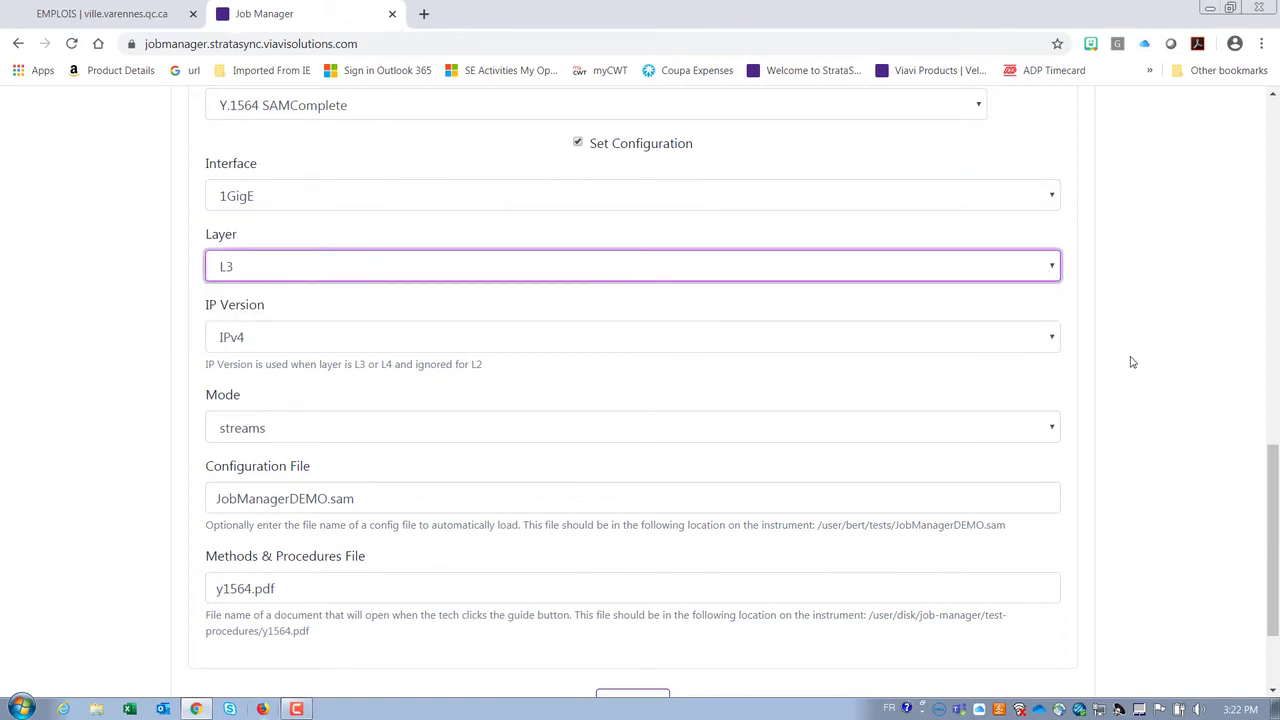
left_click(1051, 341)
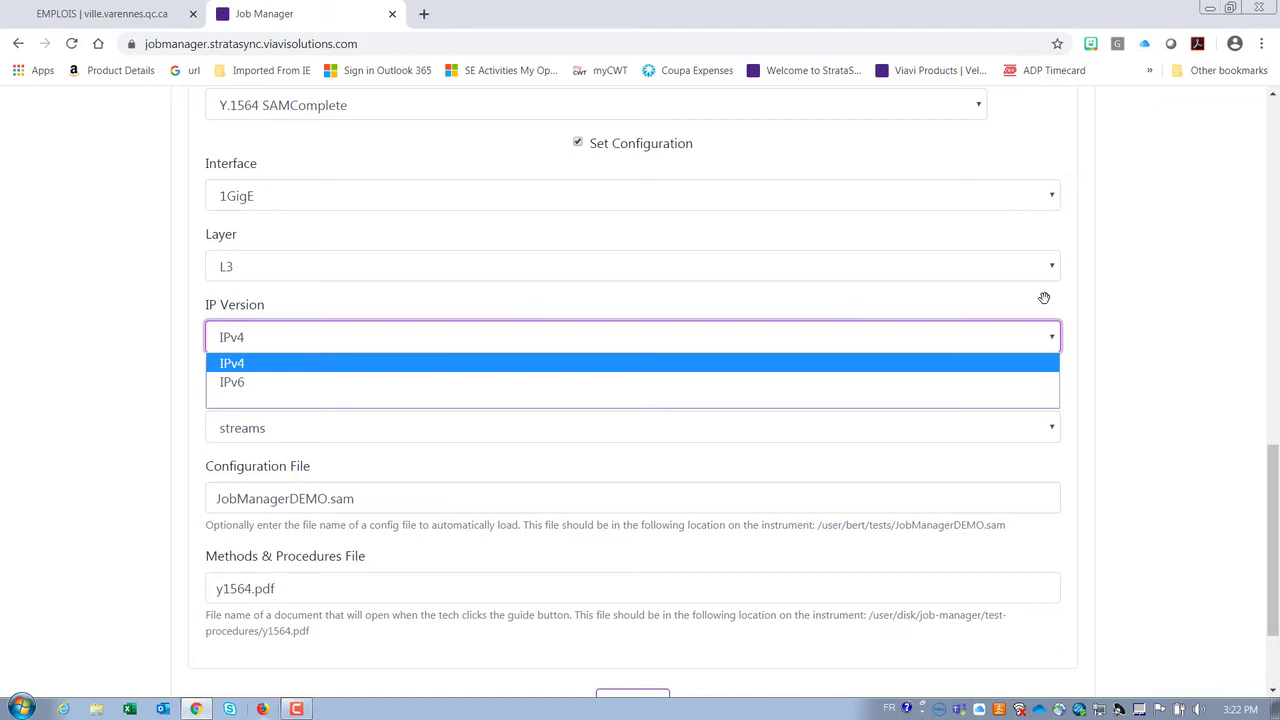
left_click(1044, 300)
scroll(768, 413, "down", 2)
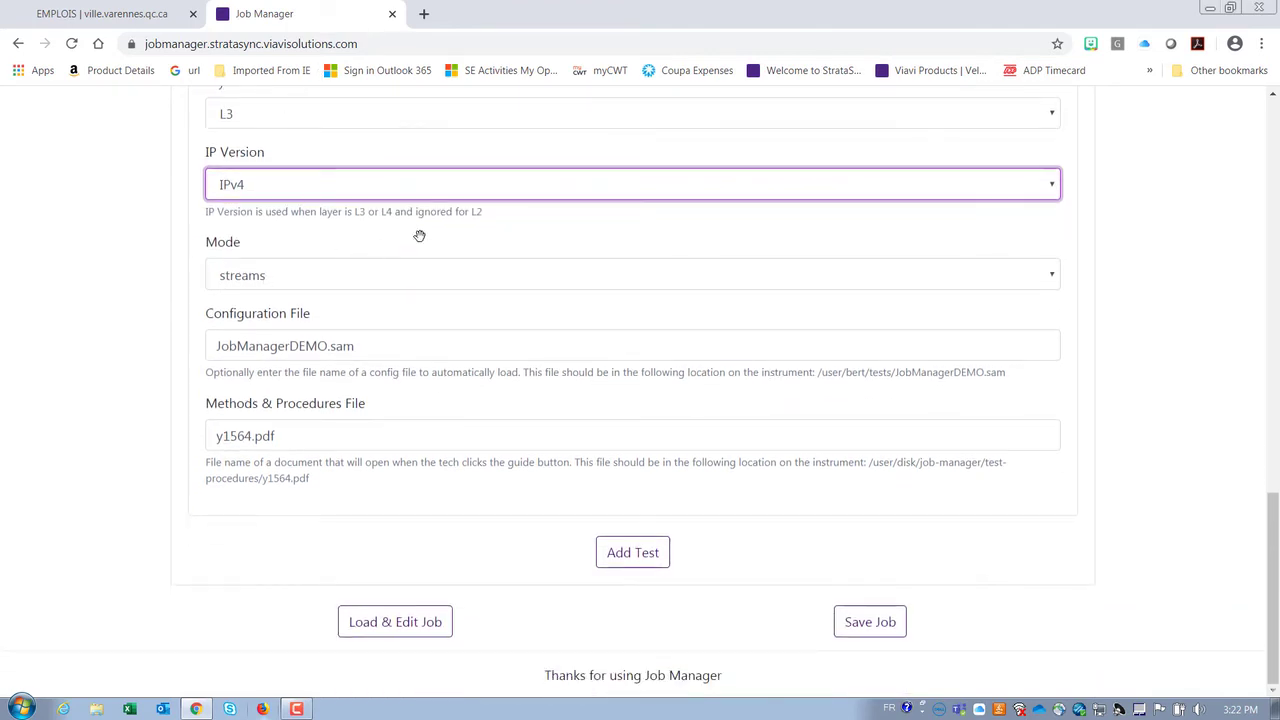
scroll(457, 219, "up", 2)
scroll(363, 413, "down", 2)
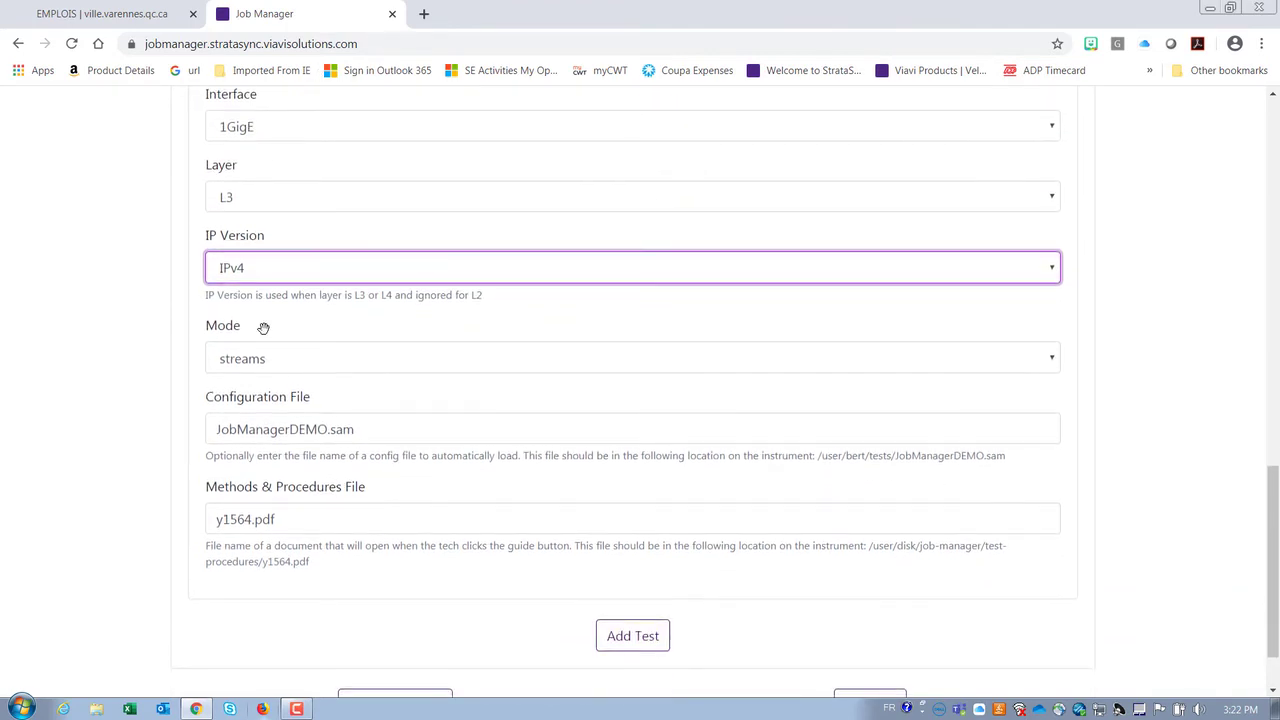
left_click(1050, 359)
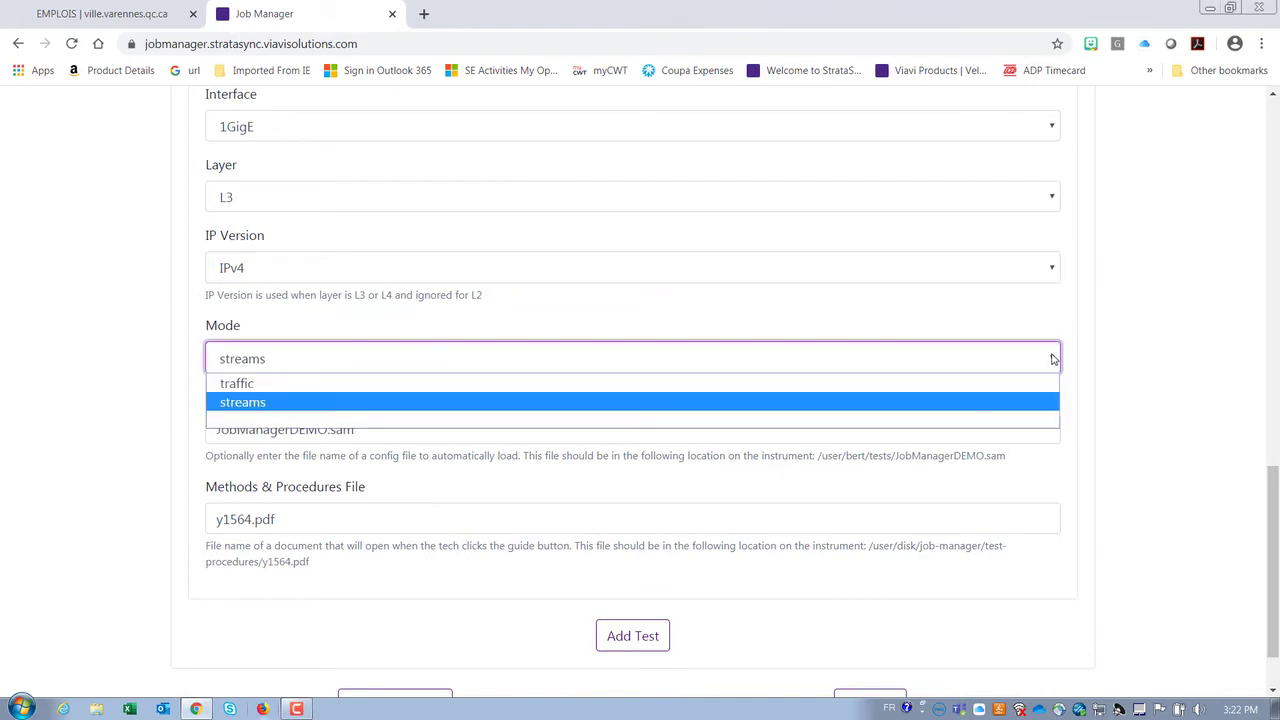
left_click(1052, 359)
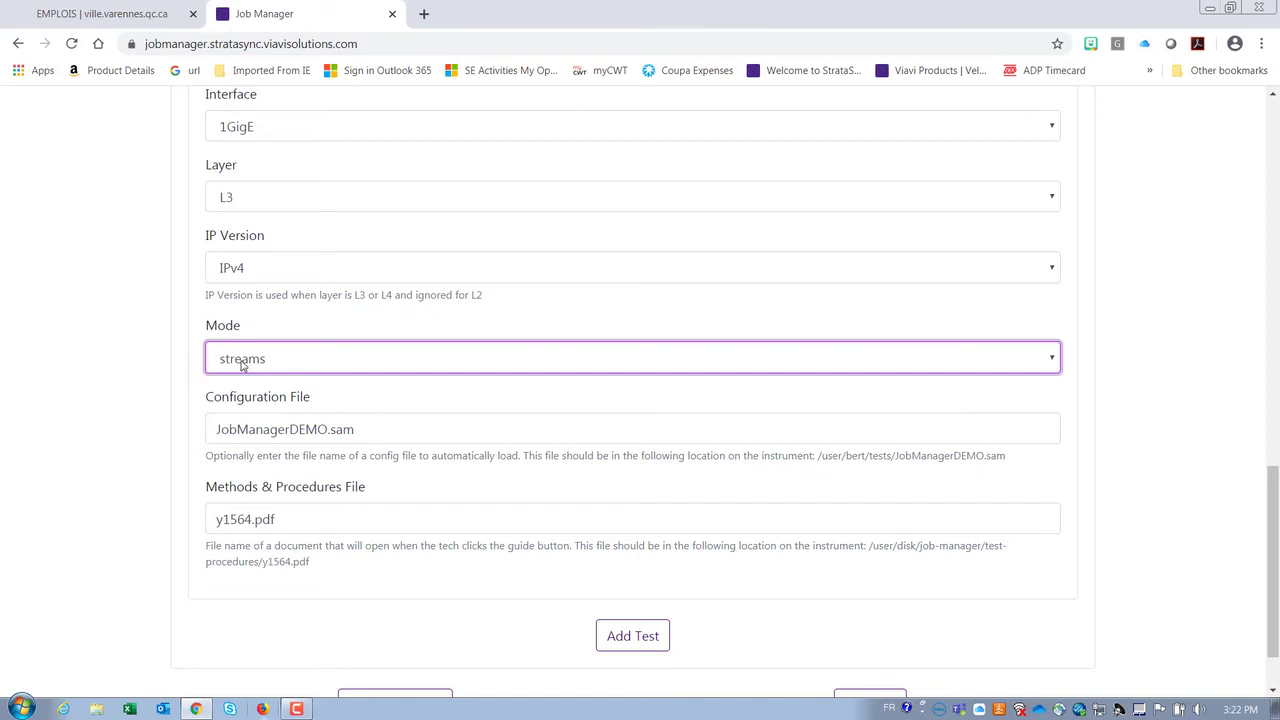
left_click(435, 438)
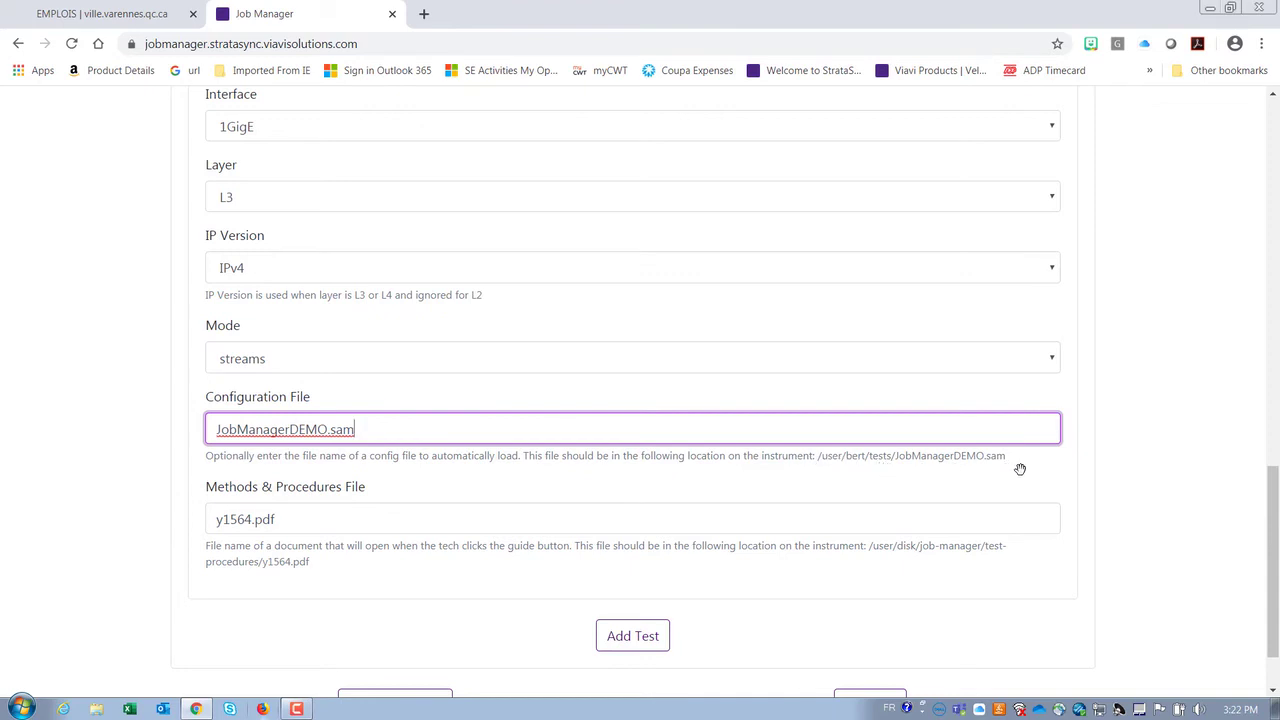
left_click_drag(376, 432, 190, 432)
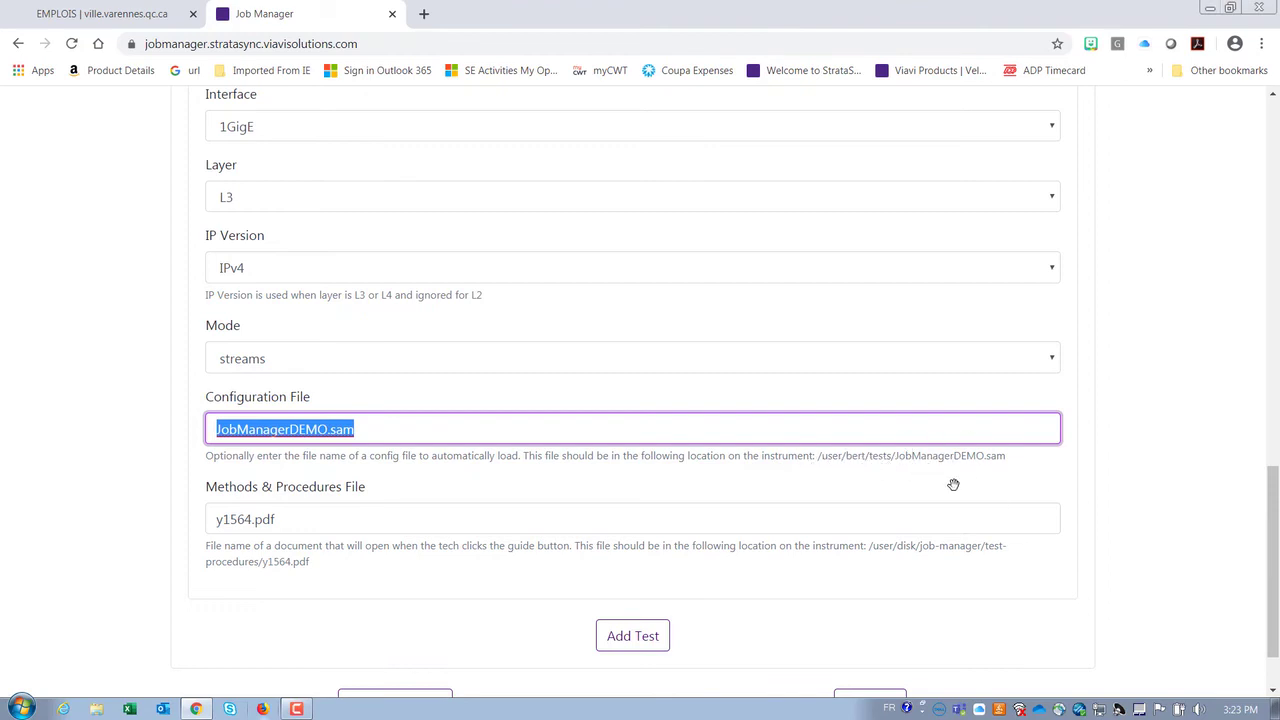
scroll(590, 546, "down", 1)
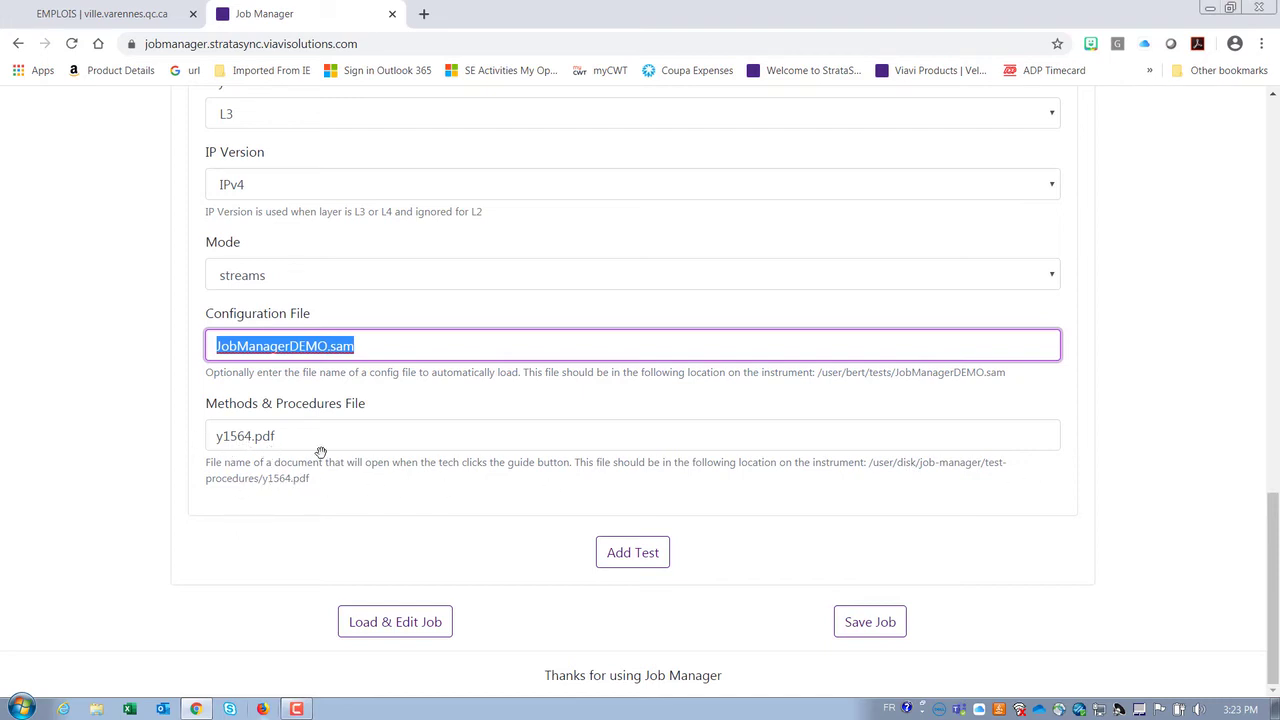
Add a test of type Picture, then add another blank test below it
left_click(632, 564)
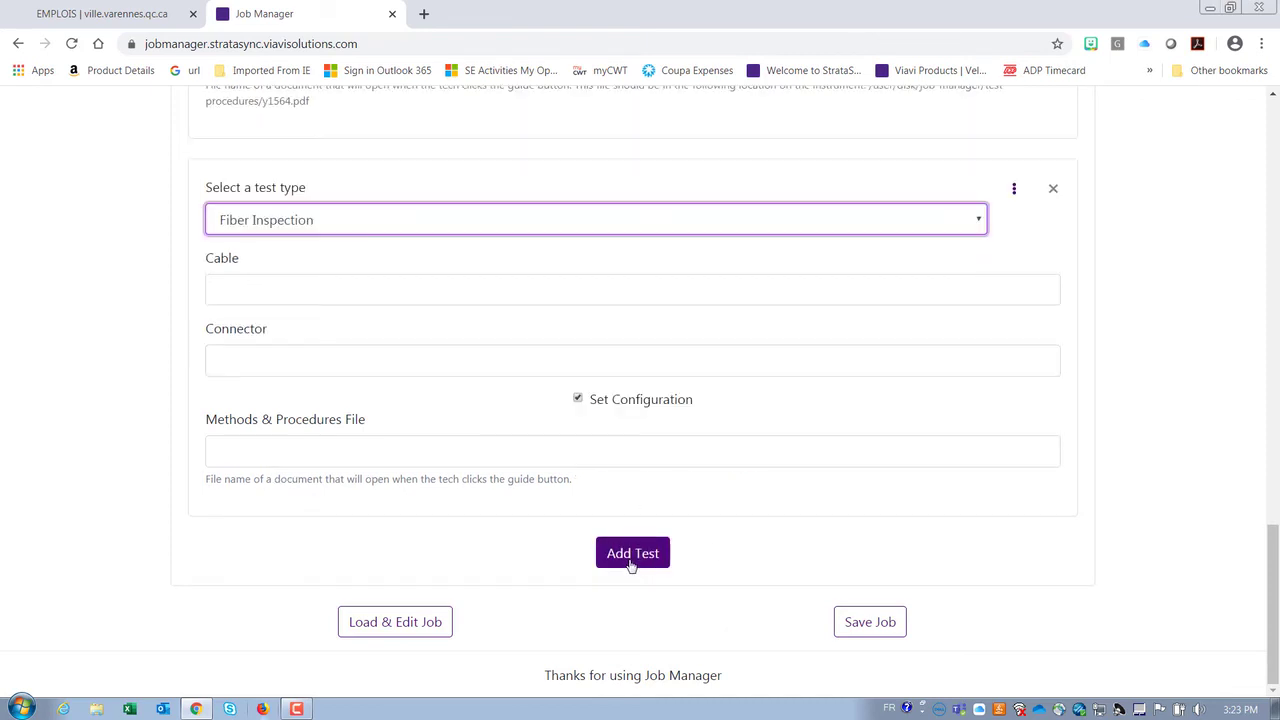
scroll(960, 310, "up", 1)
left_click(974, 305)
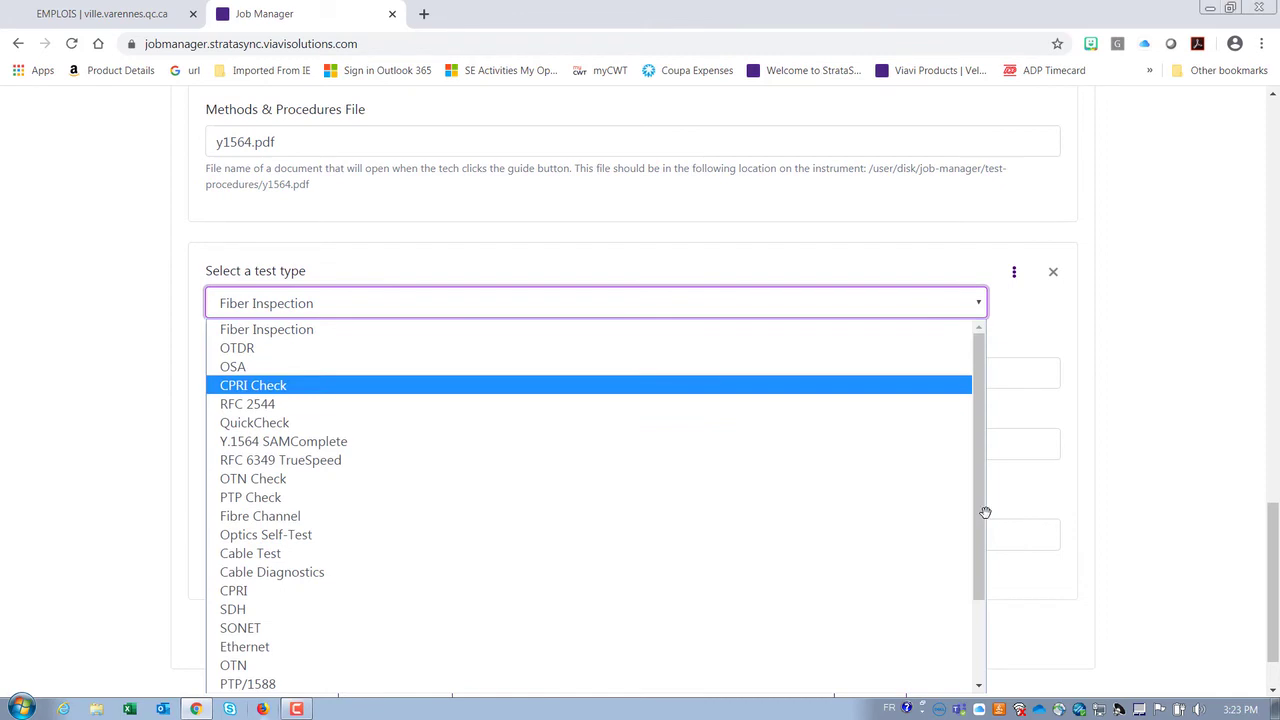
scroll(974, 560, "down", 2)
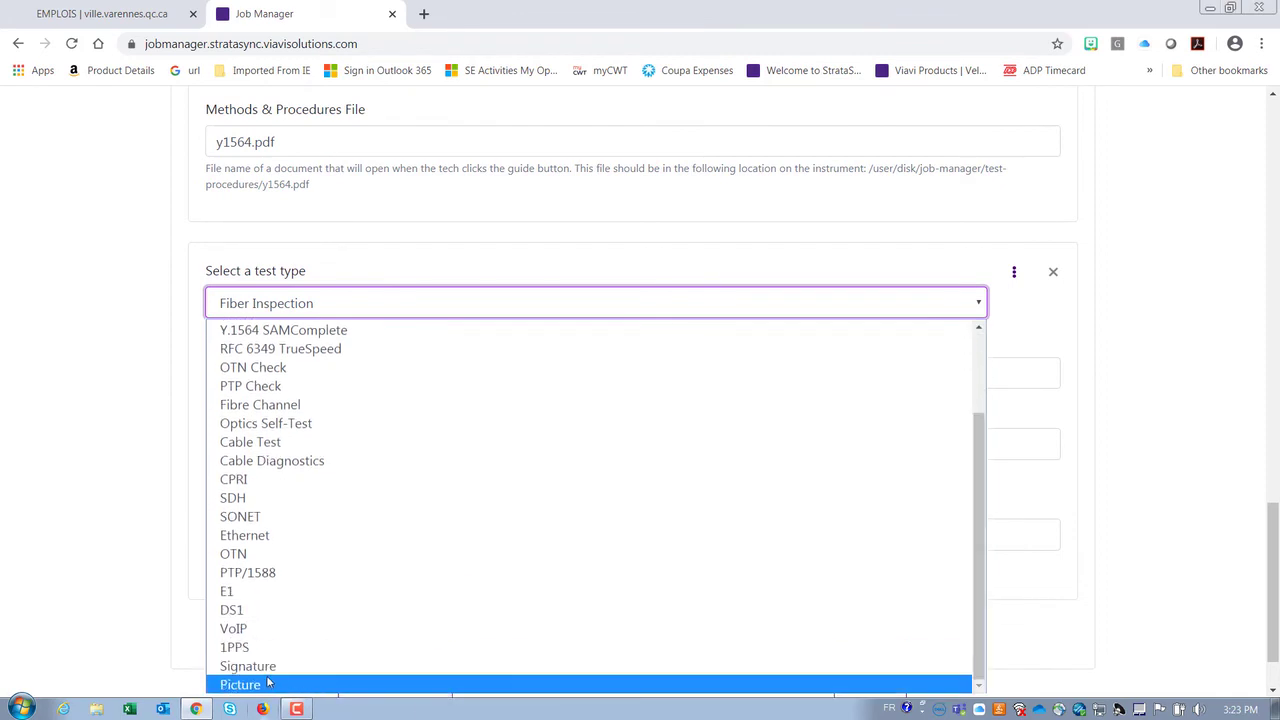
left_click(262, 685)
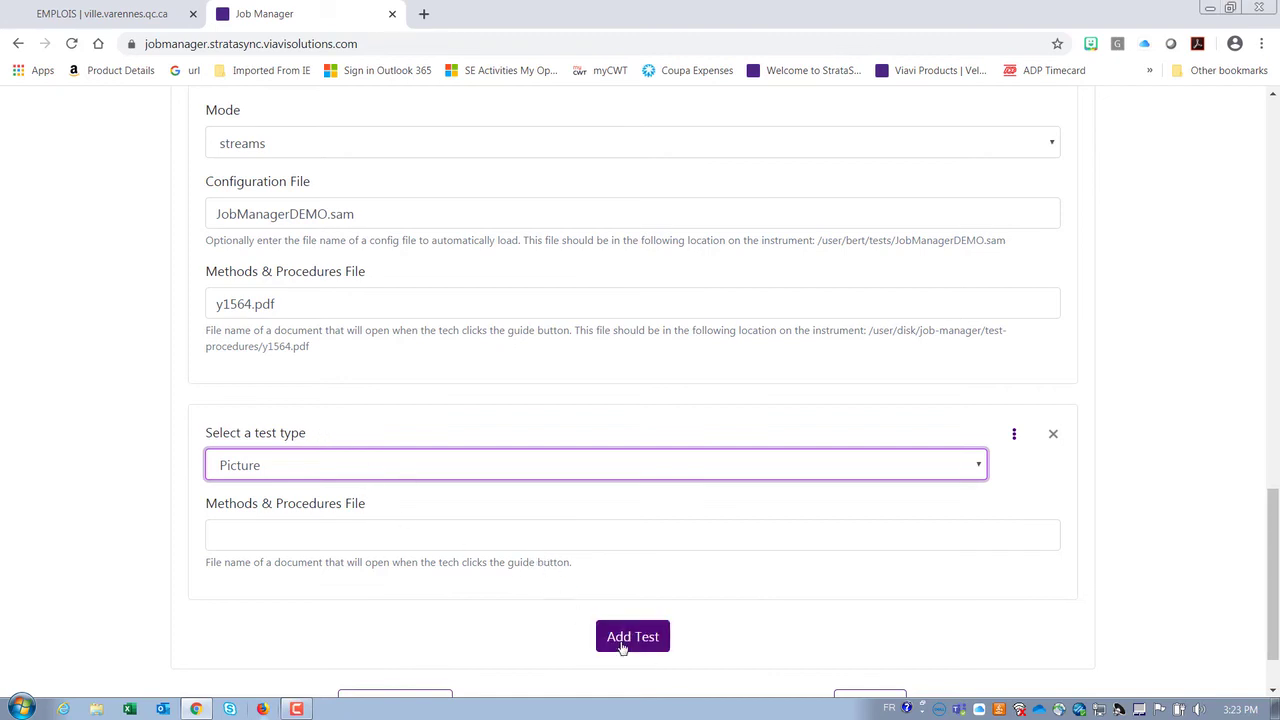
left_click(628, 640)
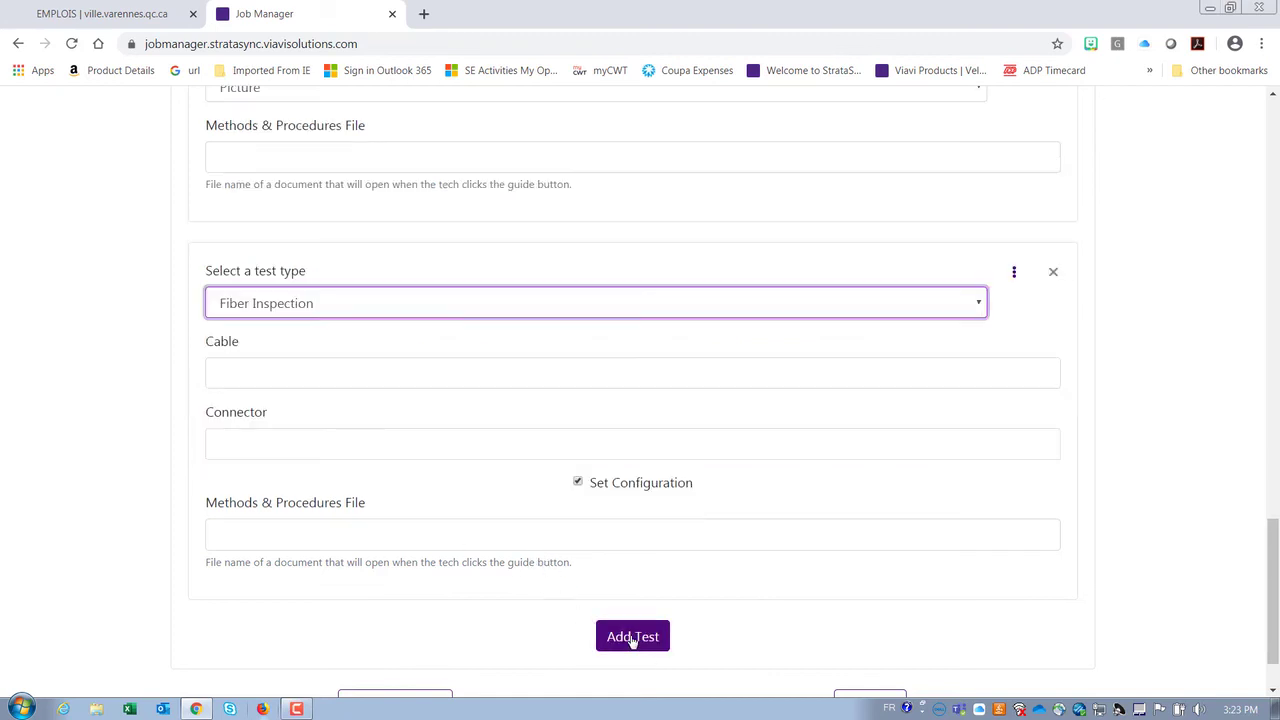
Choose Signature as the newest test's type
left_click(978, 302)
scroll(978, 443, "down", 3)
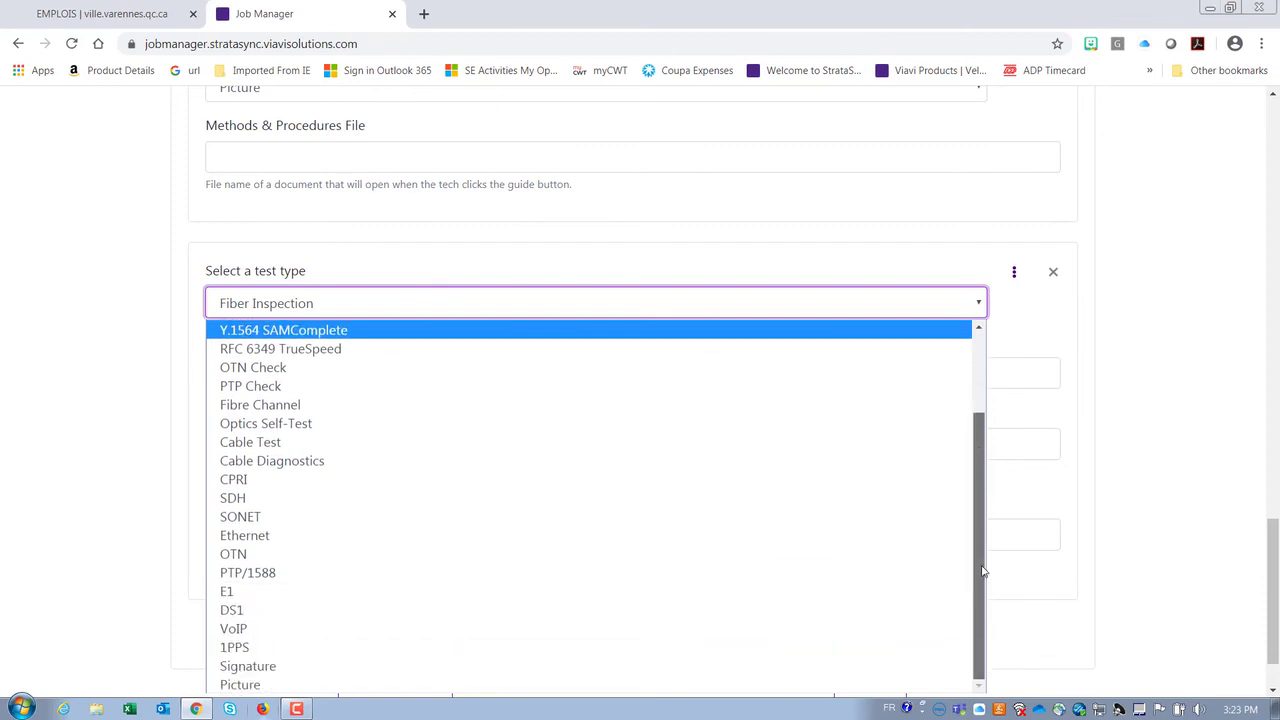
left_click(330, 668)
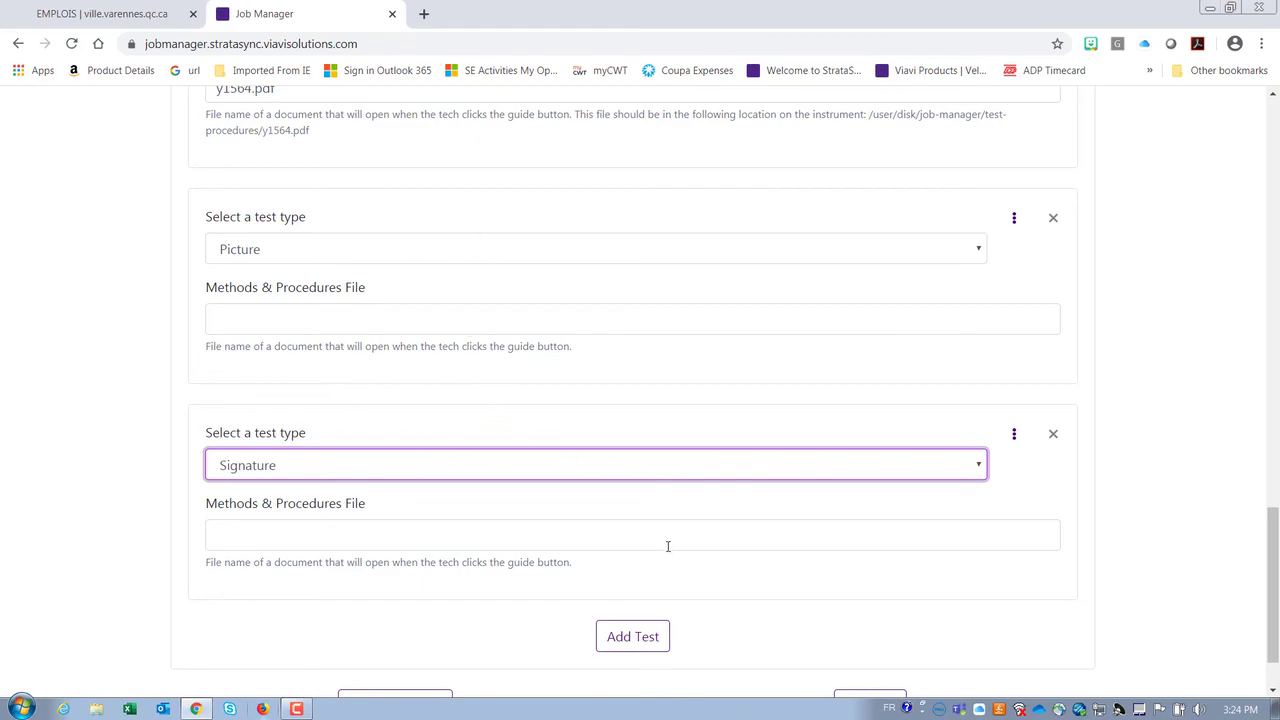
scroll(580, 340, "up", 1)
scroll(523, 262, "up", 5)
scroll(480, 230, "up", 2)
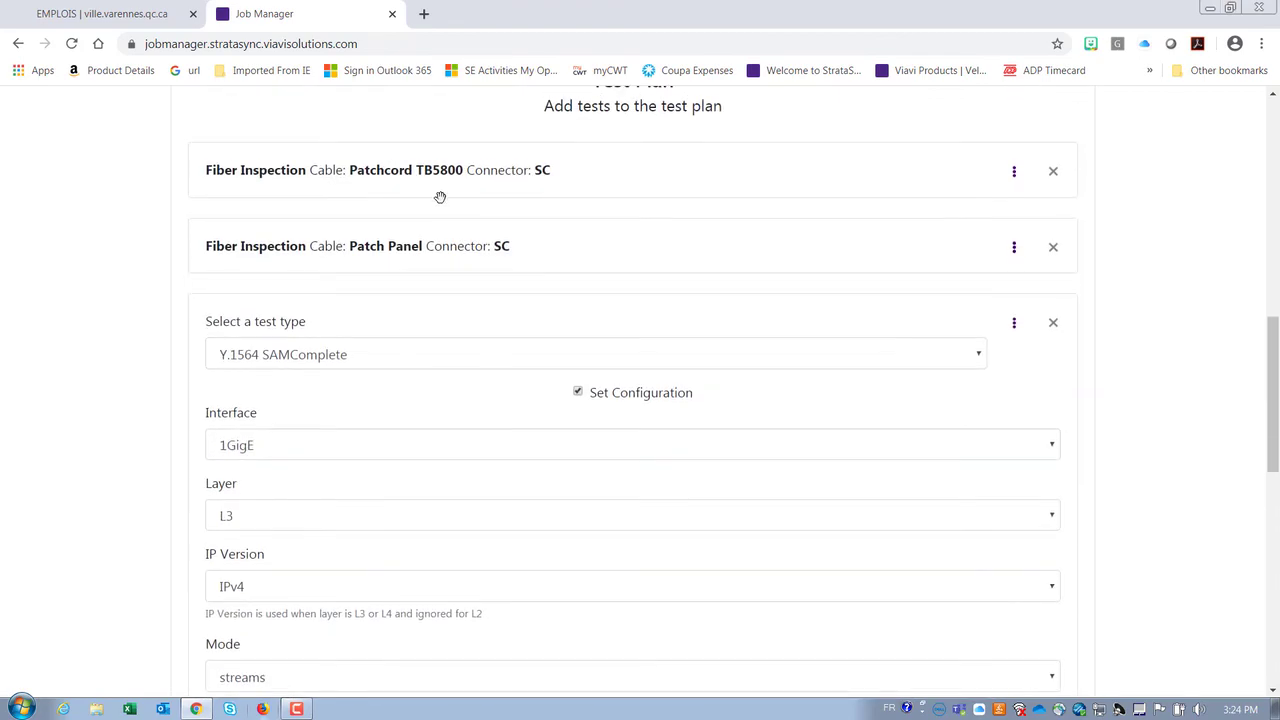
scroll(477, 230, "up", 3)
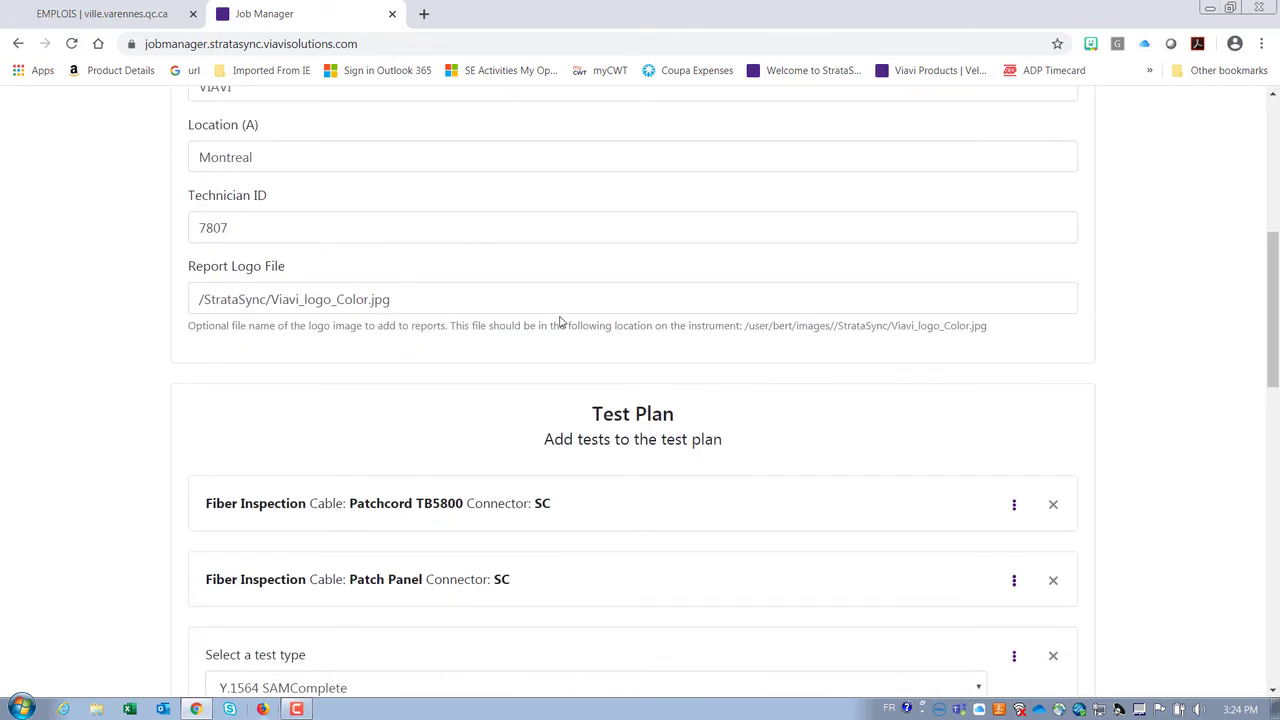
scroll(409, 221, "up", 3)
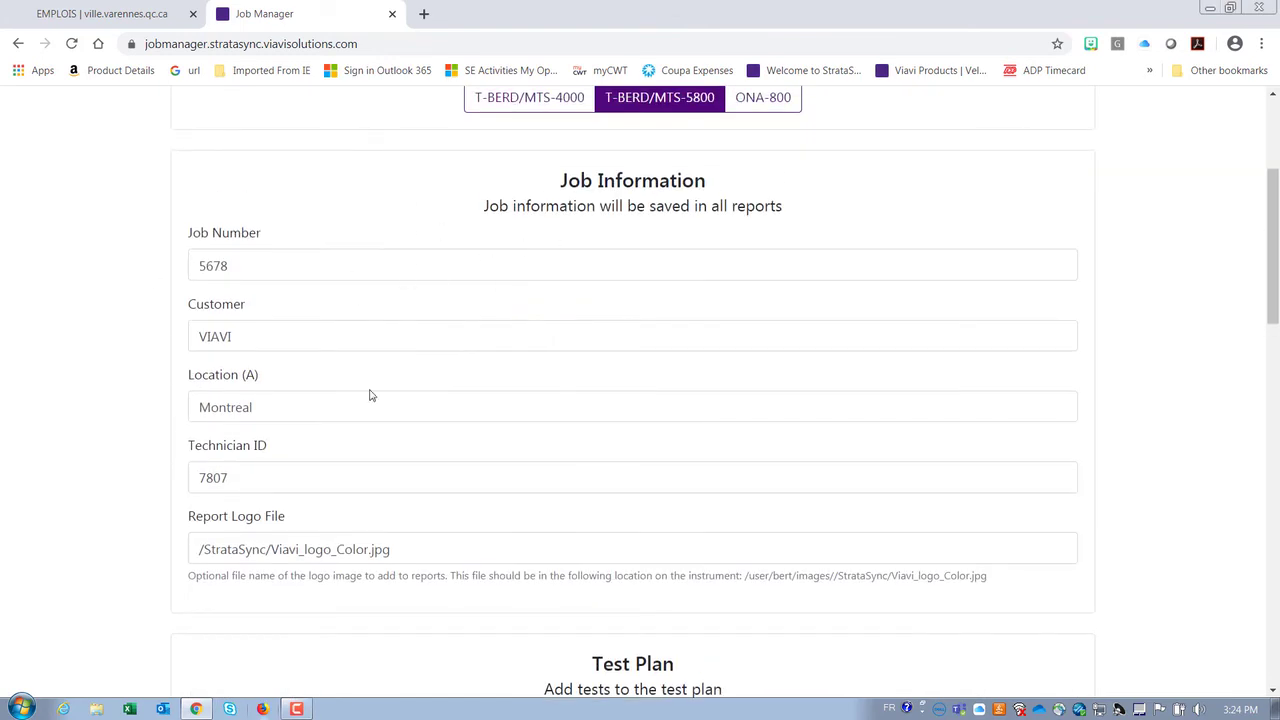
scroll(306, 480, "down", 1)
scroll(306, 484, "down", 1)
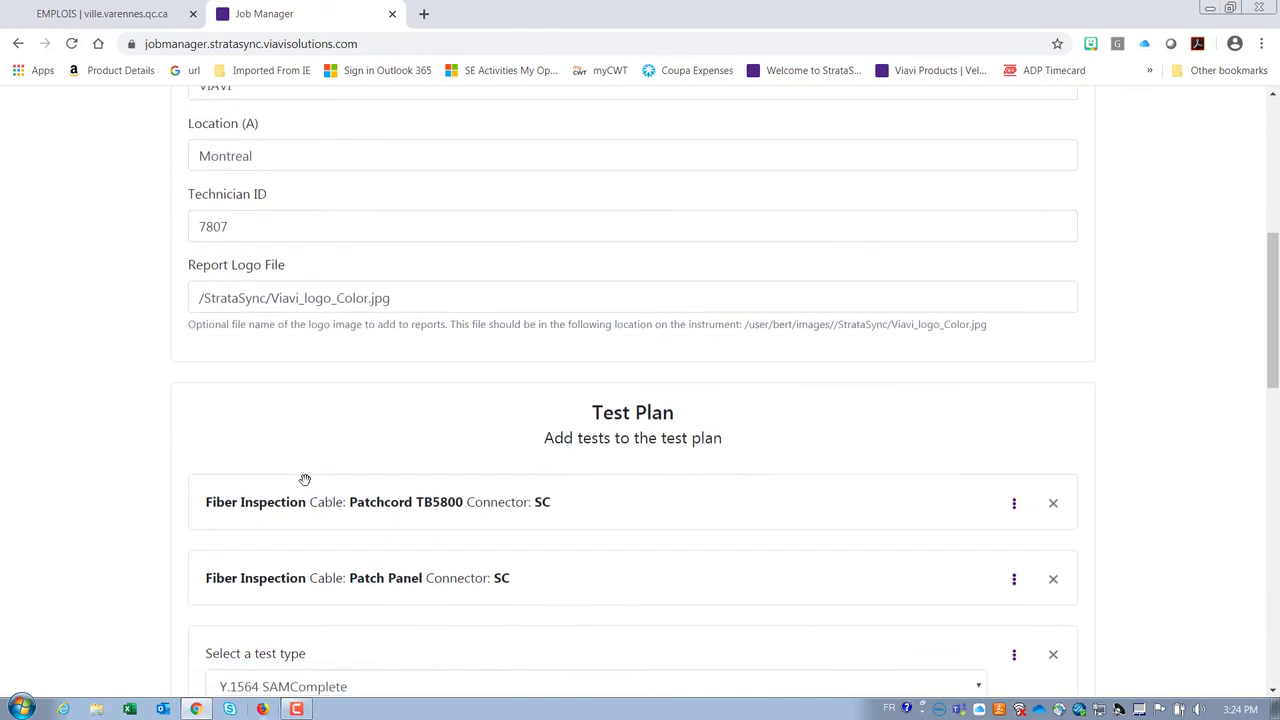
scroll(306, 482, "down", 3)
scroll(307, 485, "down", 5)
scroll(307, 481, "down", 2)
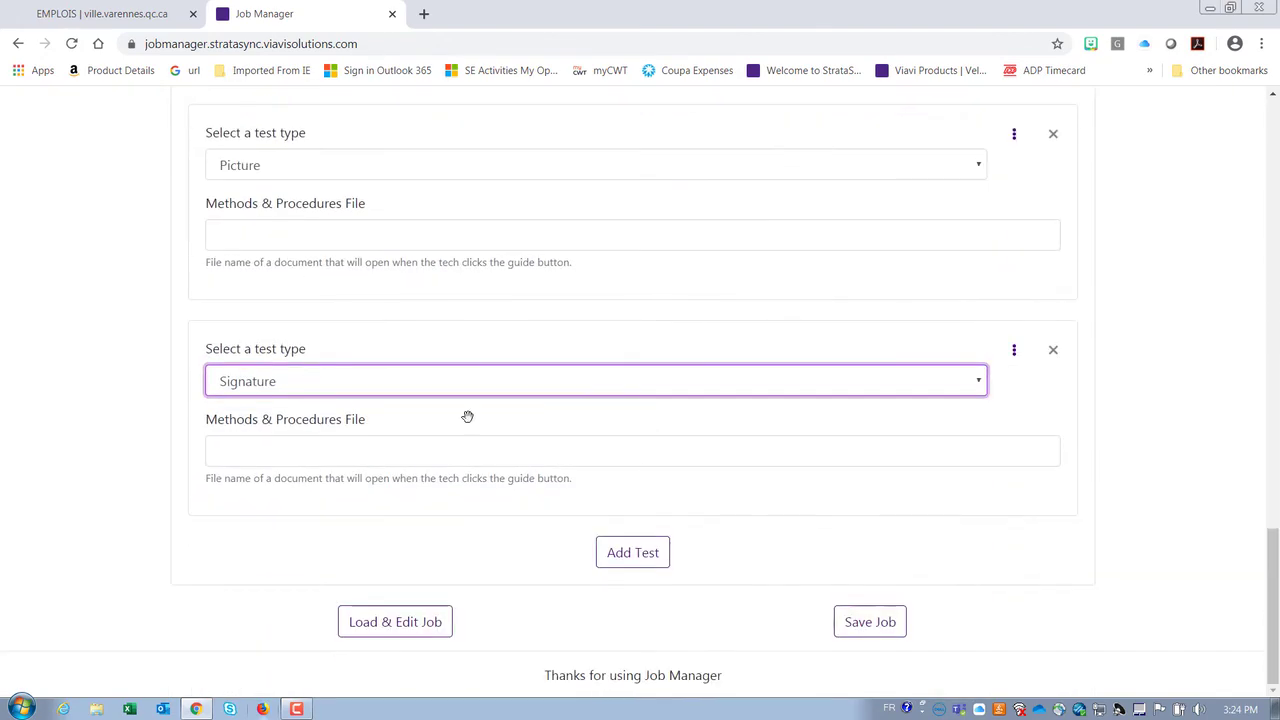
Save the job as job_5678.job.json and open the downloaded file
left_click(856, 636)
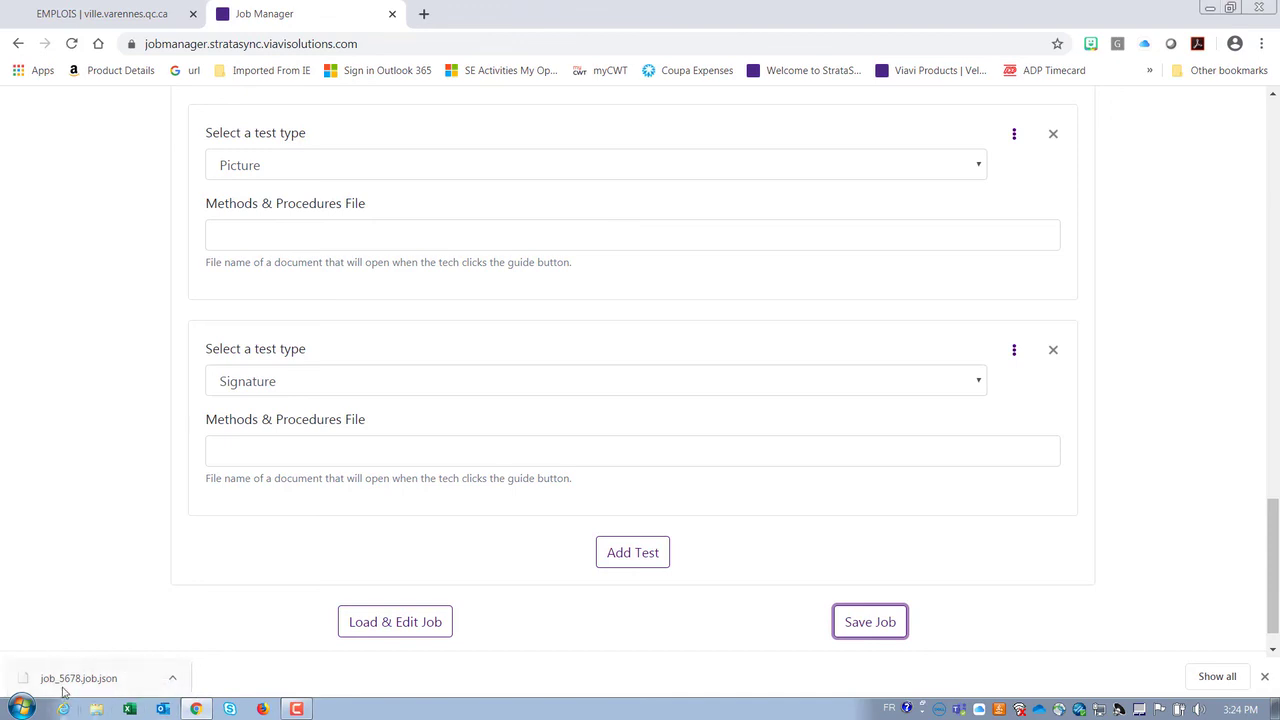
left_click(125, 676)
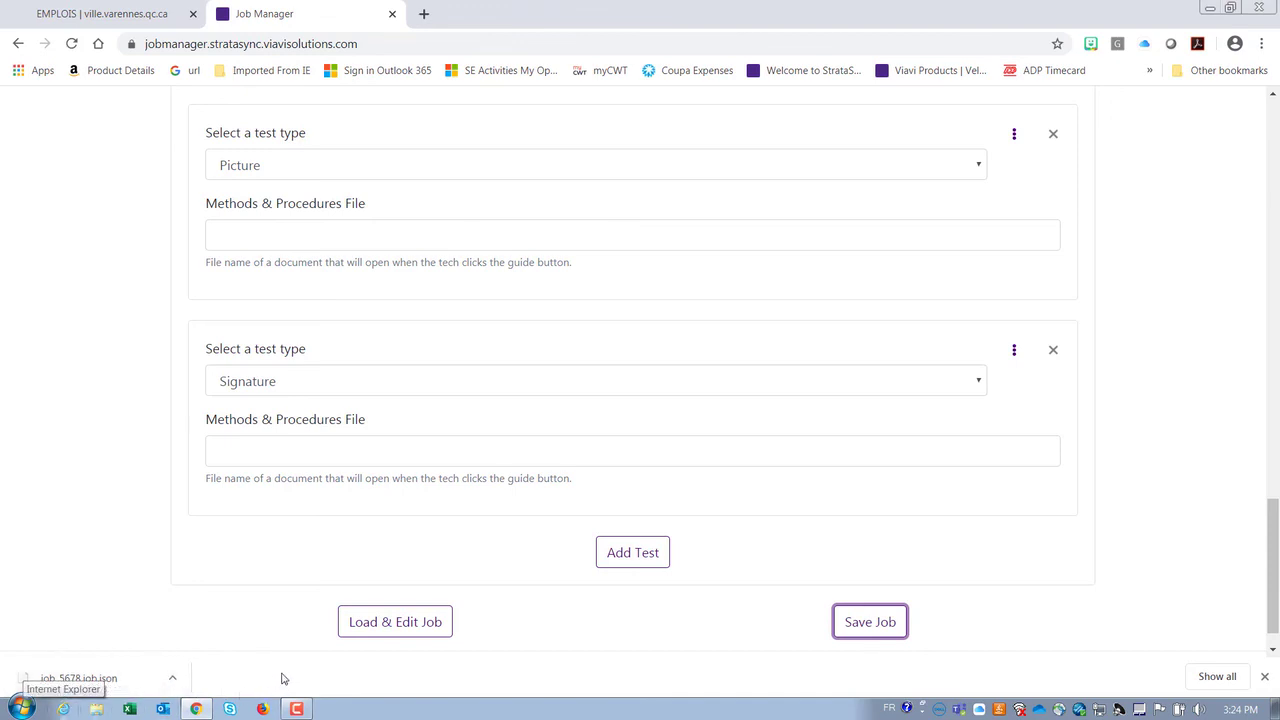